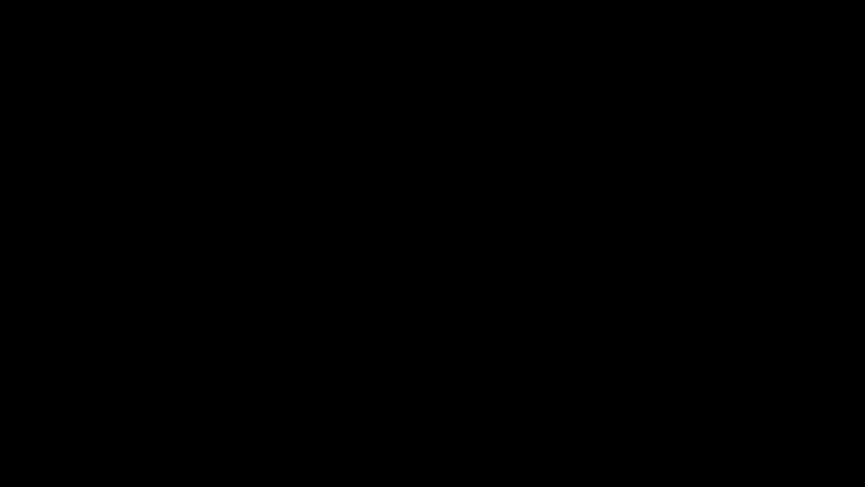
Boot from UEFI: PNY USB Flash Drive 1100 and start Fedora-KDE-Live 28 from GRUB
key(Down)
key(Down)
key(Down)
key(Down)
key(Down)
key(Down)
key(Down)
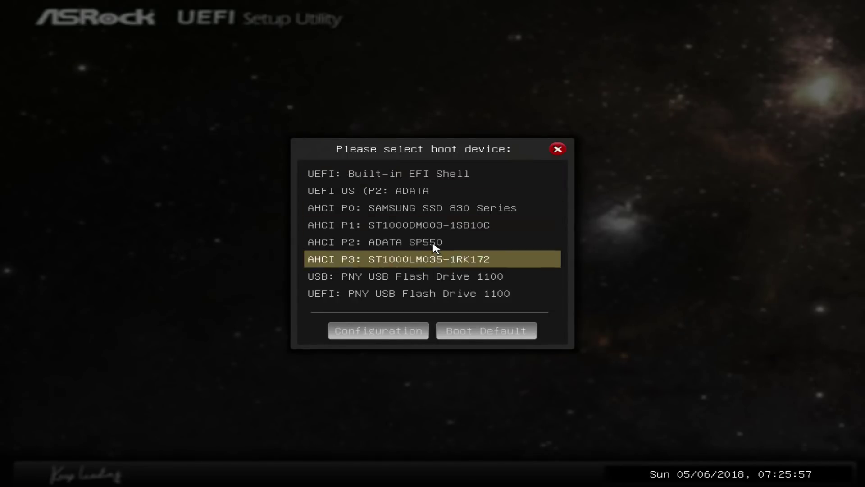
key(Return)
key(Up)
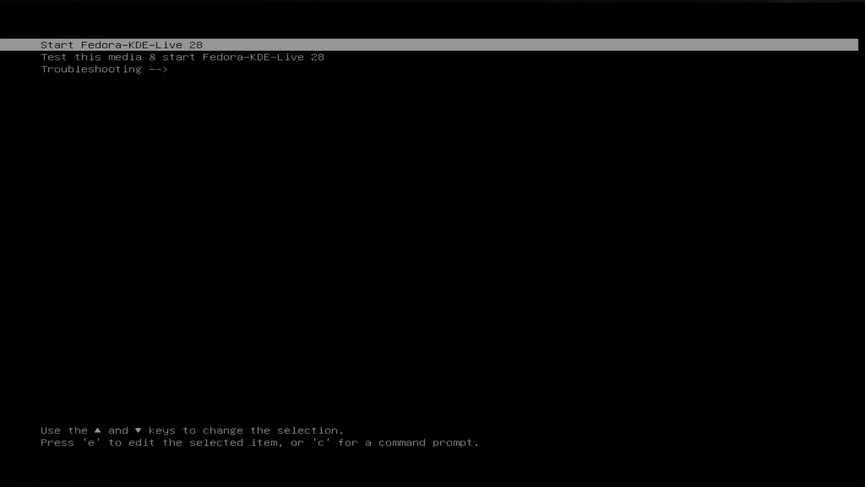
key(Return)
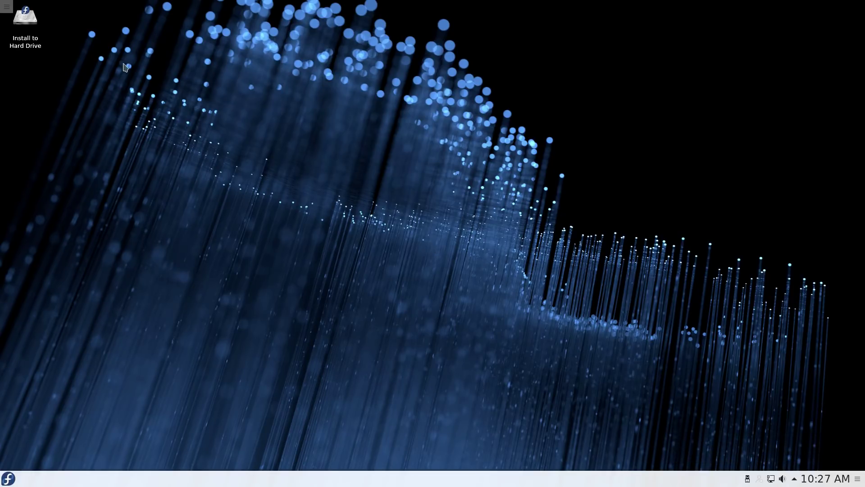
Launch Install to Hard Drive and continue with English (United States) as the language
click(28, 34)
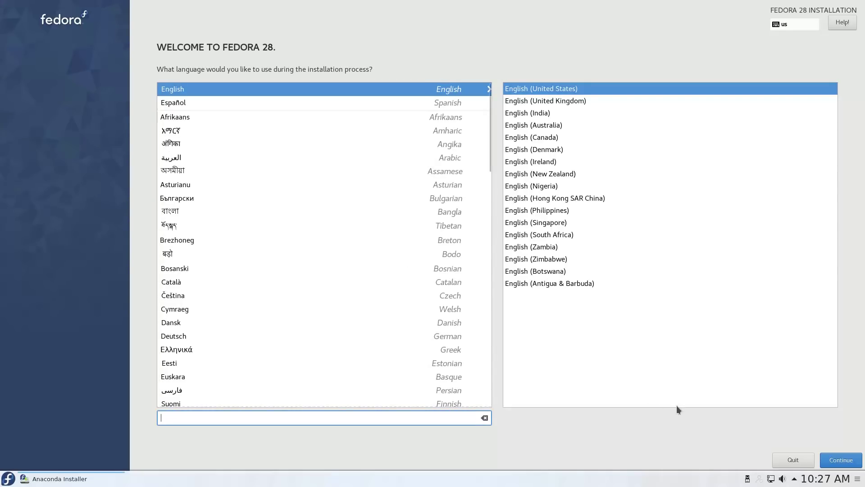
click(833, 459)
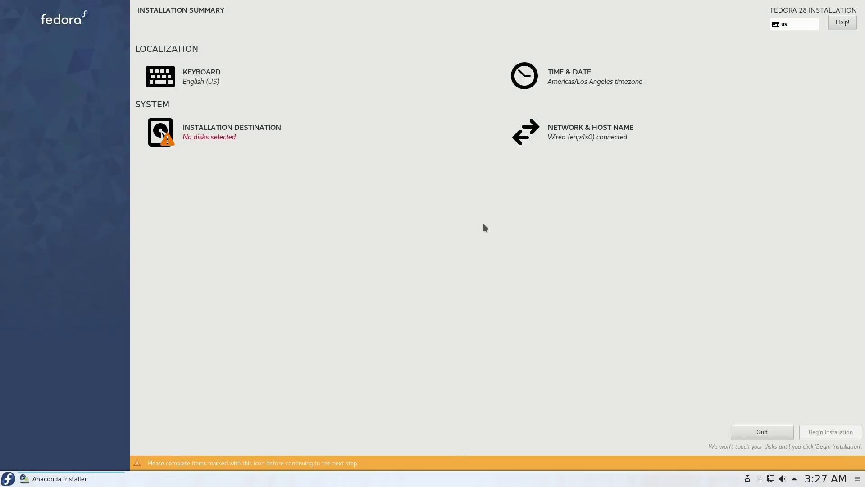
Select both disks, sda and sdb, as installation targets for custom partitioning
click(236, 137)
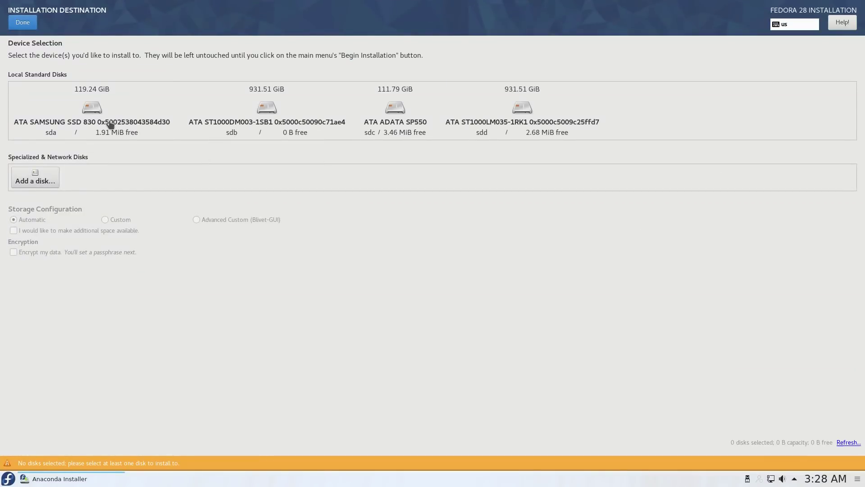
click(105, 122)
click(247, 123)
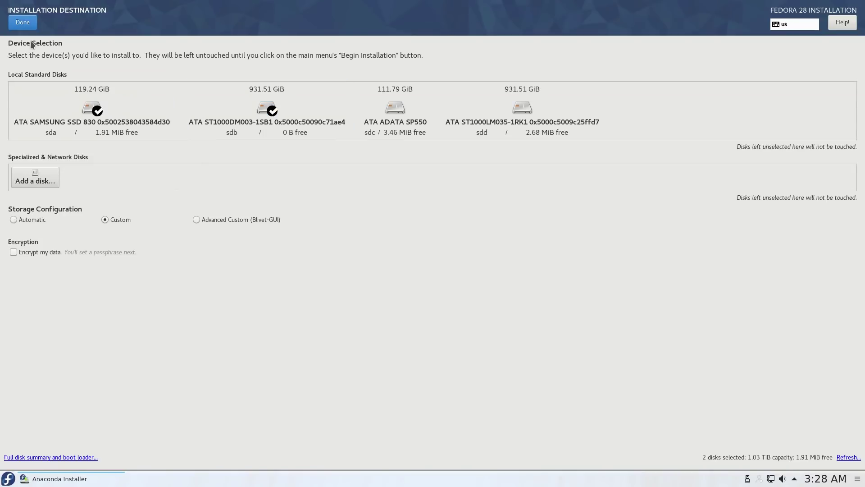
click(22, 23)
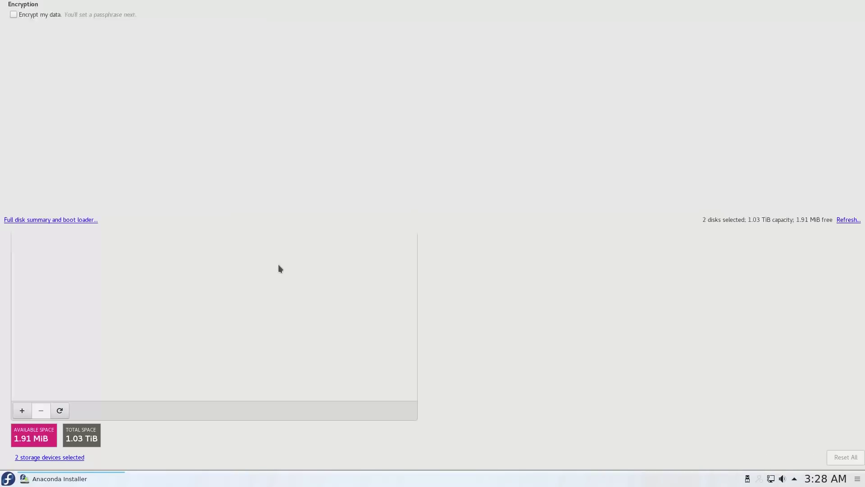
Add a 256 MiB /boot/efi partition
click(20, 410)
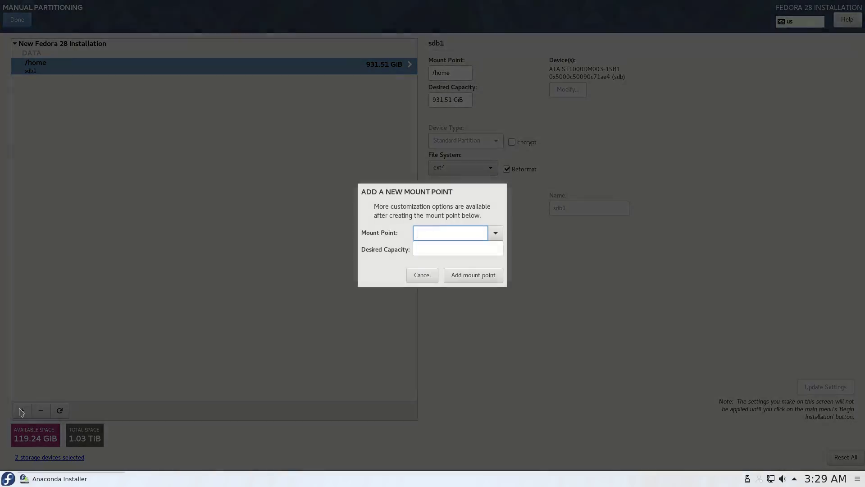
click(495, 233)
click(437, 252)
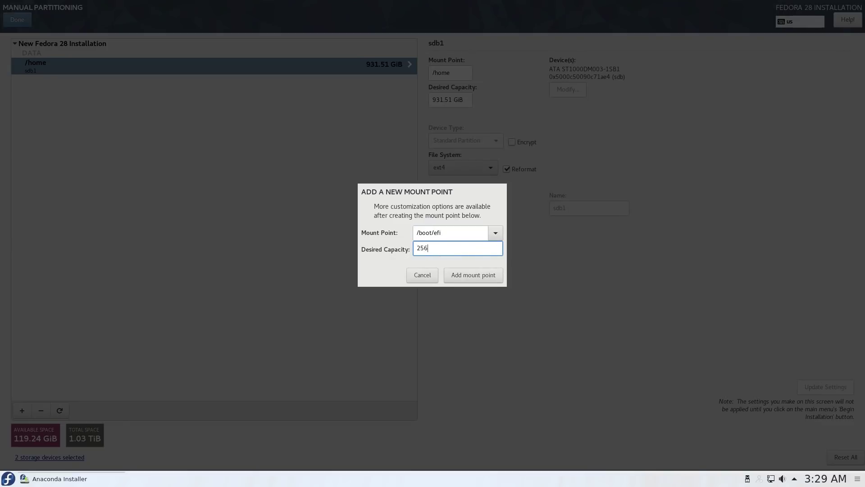
text(256)
click(471, 276)
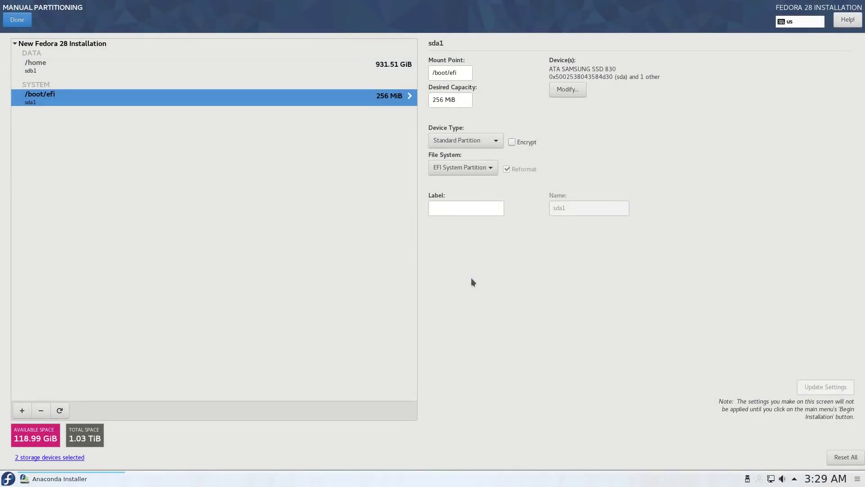
Add a 118 GiB root (/) partition as a Standard Partition instead of LVM
click(22, 410)
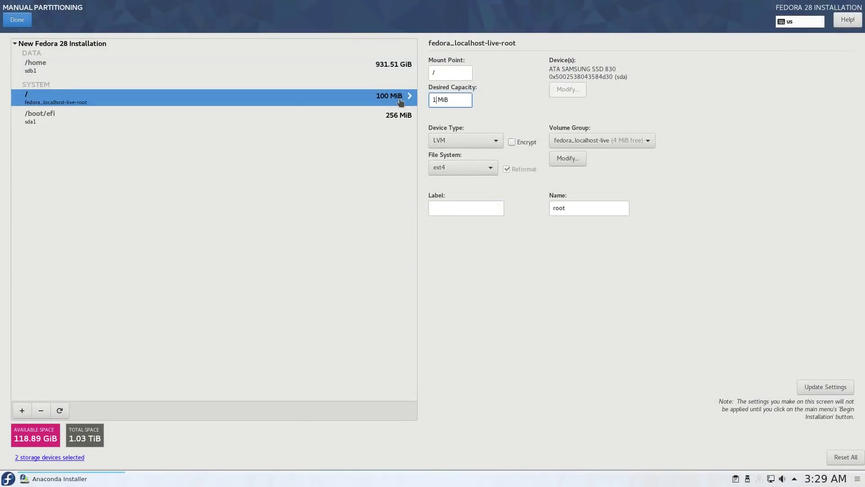
text(18 G)
key(Return)
click(464, 140)
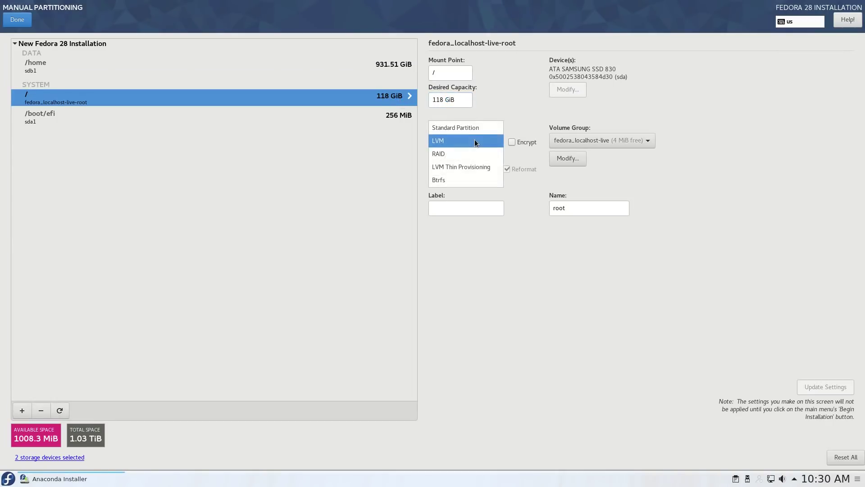
click(469, 129)
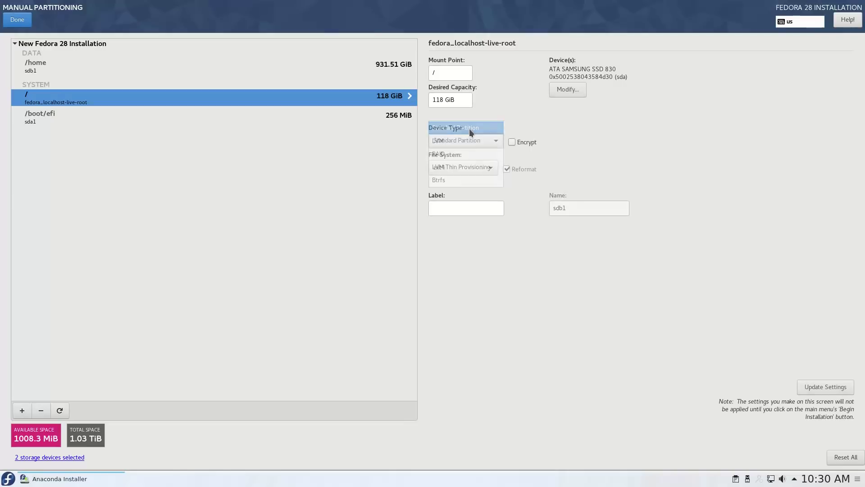
Review the /boot/efi and root partitions, then accept the partitioning changes
click(248, 115)
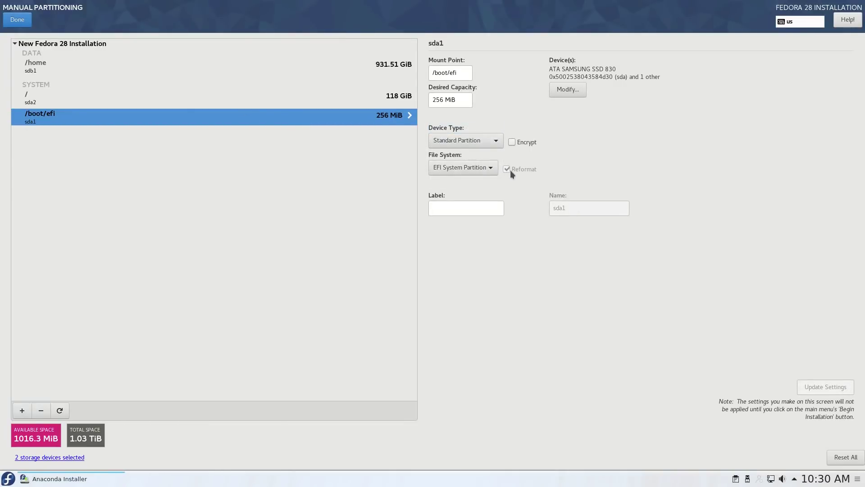
click(388, 102)
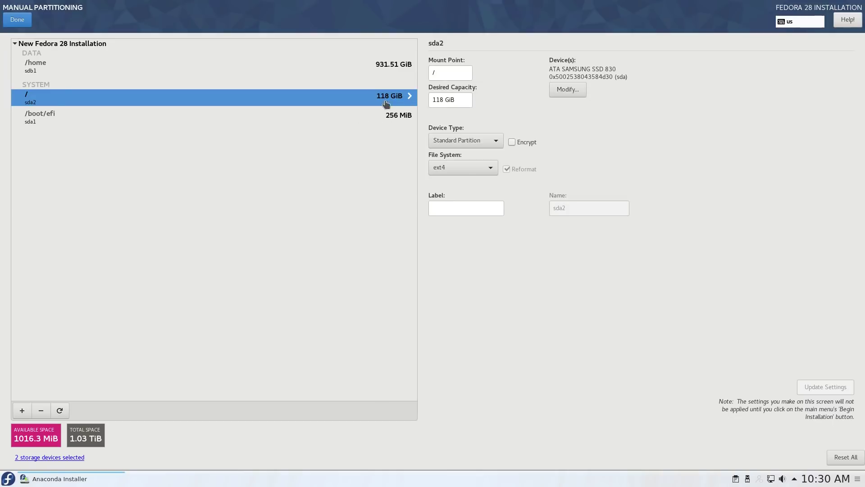
click(22, 21)
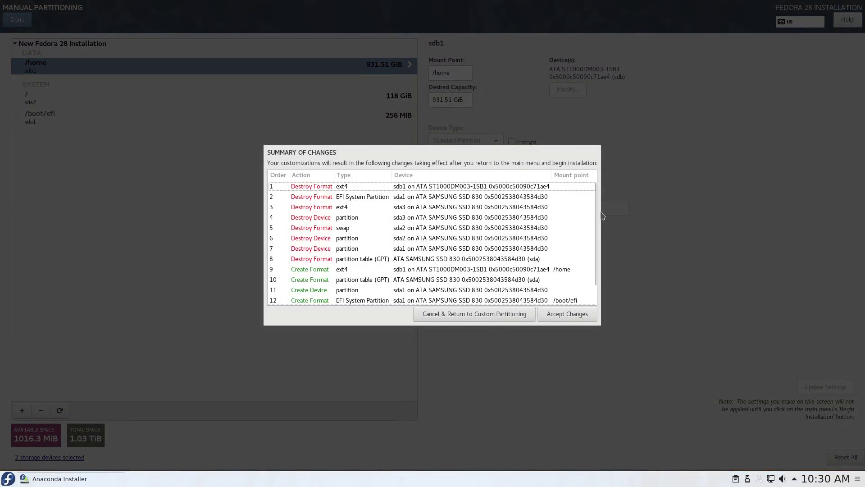
mouse_move(596, 216)
mouse_down()
mouse_move(600, 244)
mouse_move(593, 212)
mouse_up()
click(579, 315)
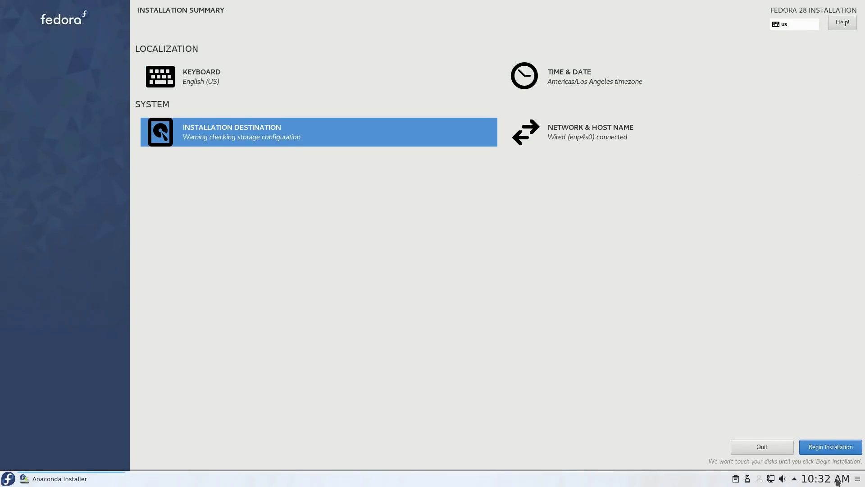
Begin the Fedora 28 installation, set the root password, and quit the finished installer
click(825, 447)
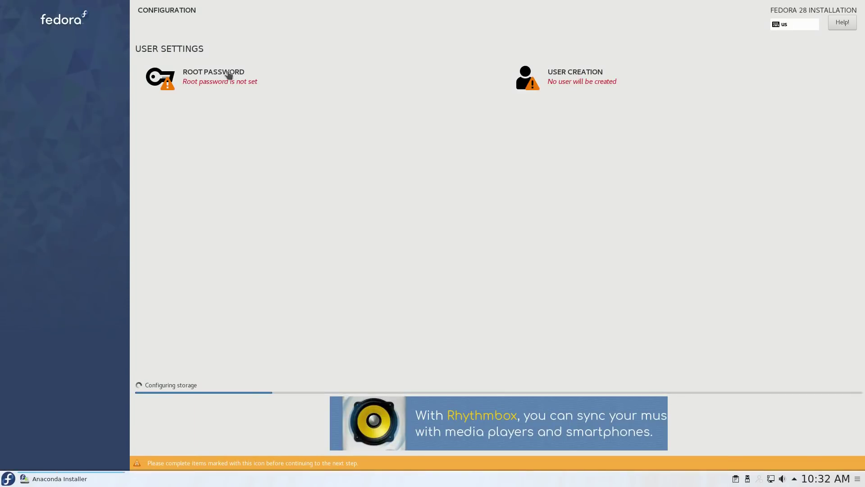
click(228, 75)
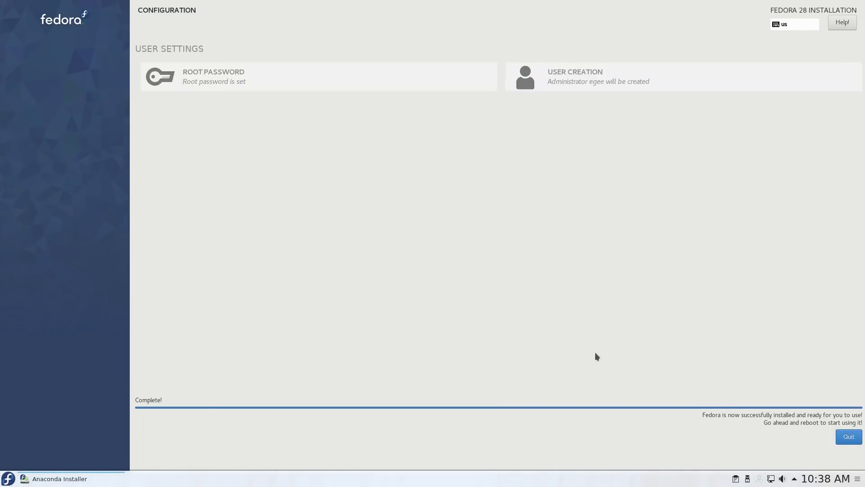
click(848, 440)
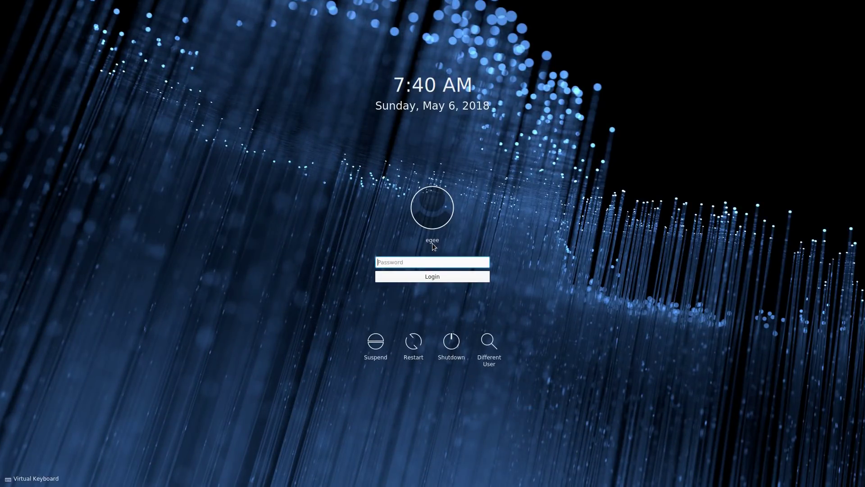
Log in to Plasma with the user's password
text(****)
key(Return)
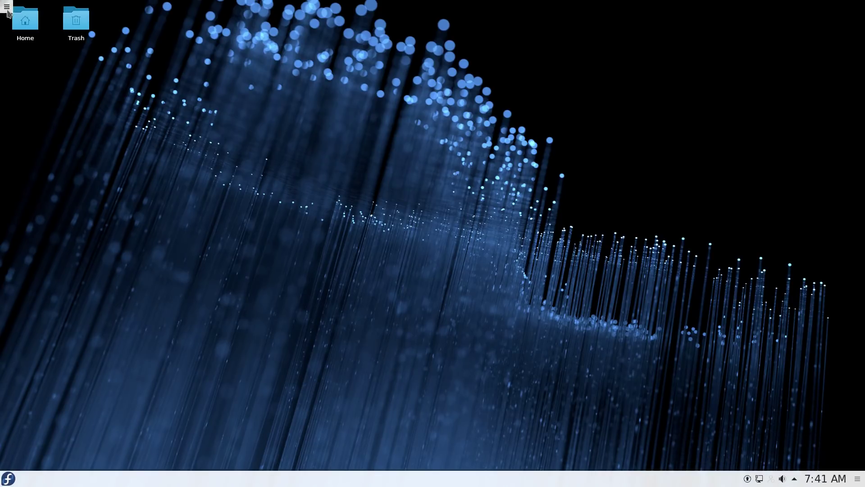
Move the desktop toolbox to the top-right corner and arrange desktop icons in columns
drag(7, 10, 859, 7)
right_click(188, 67)
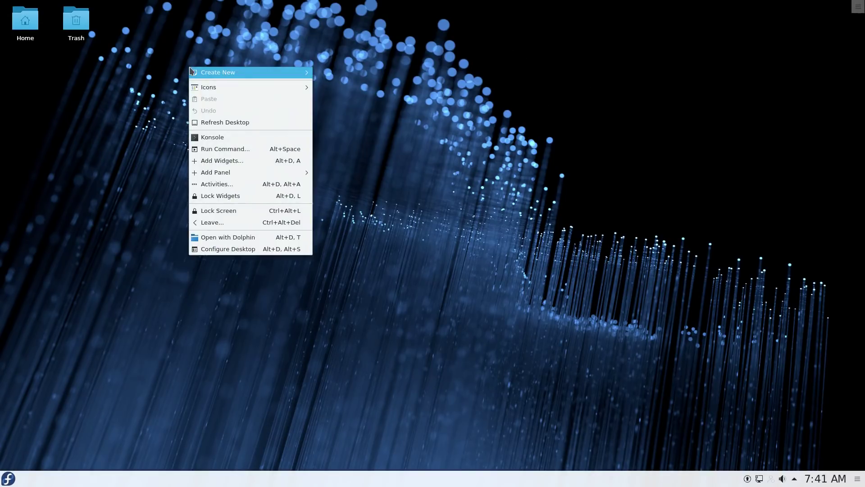
click(232, 248)
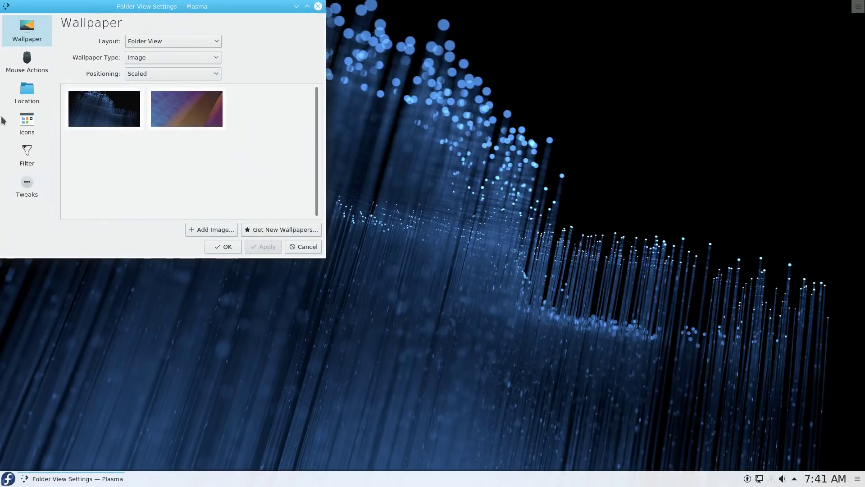
click(27, 129)
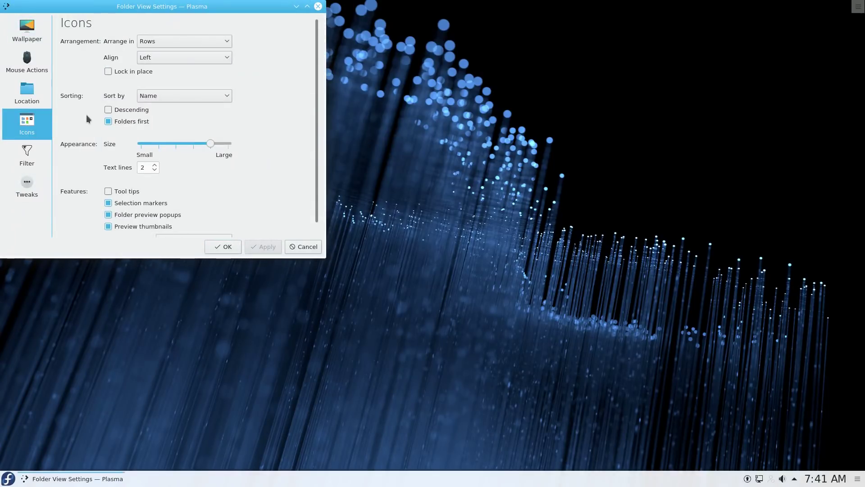
click(172, 42)
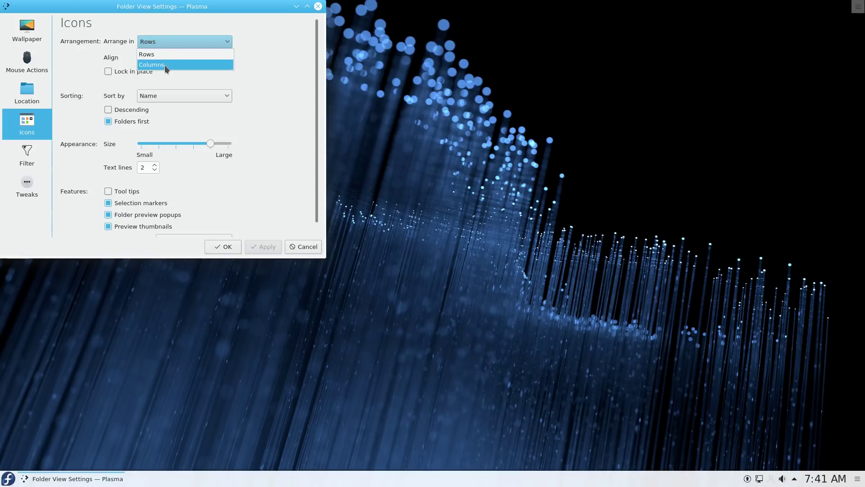
click(164, 65)
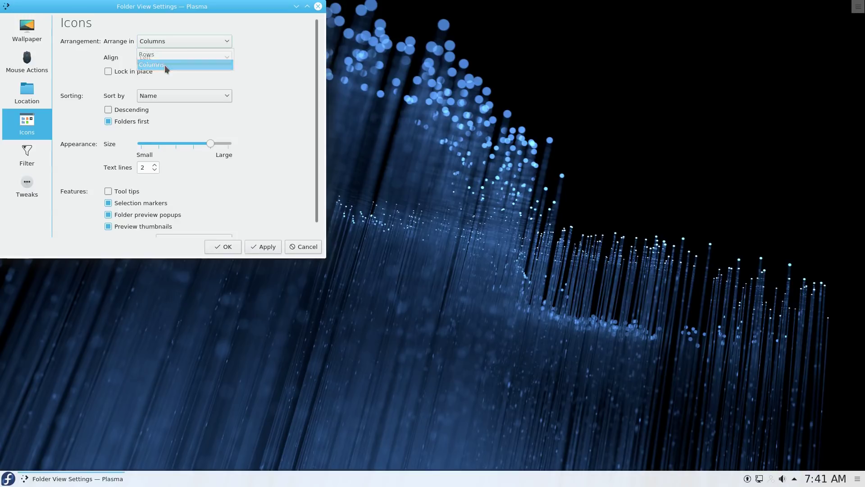
click(231, 247)
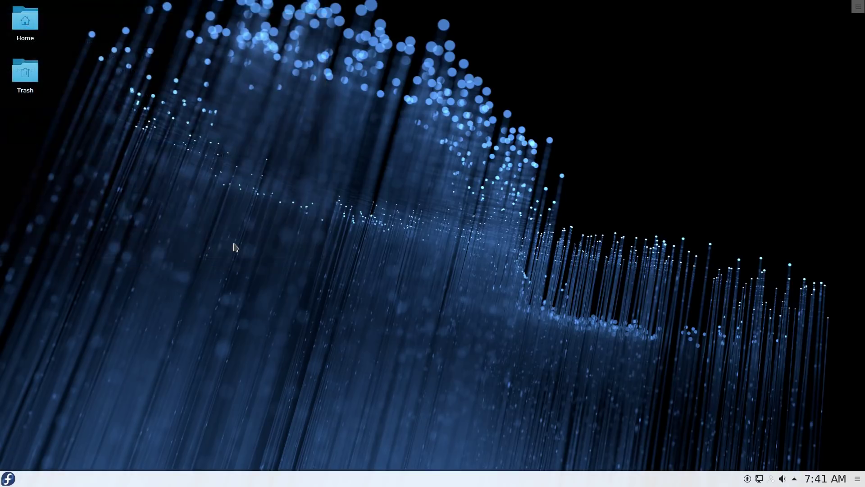
click(8, 480)
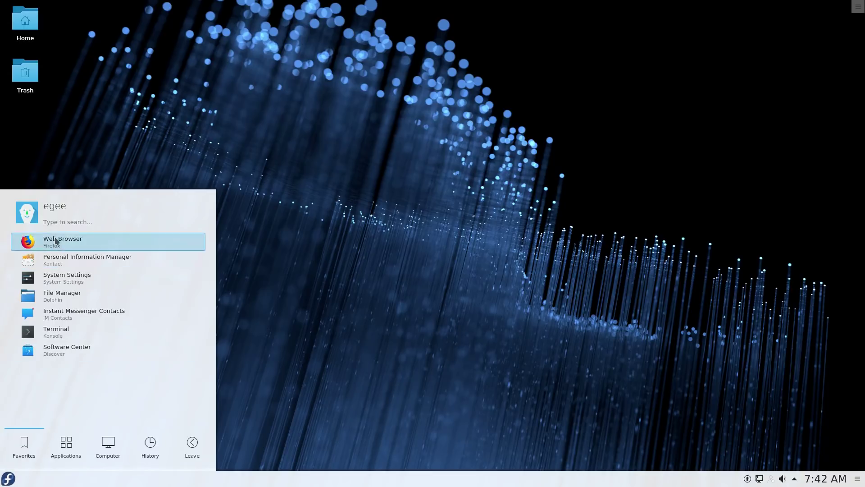
Switch the launcher to the cascading Application Menu style
click(66, 459)
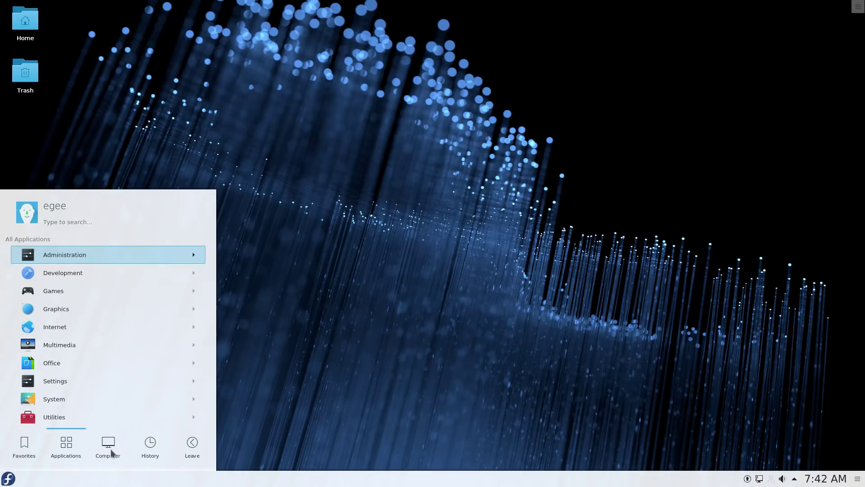
click(109, 455)
click(25, 456)
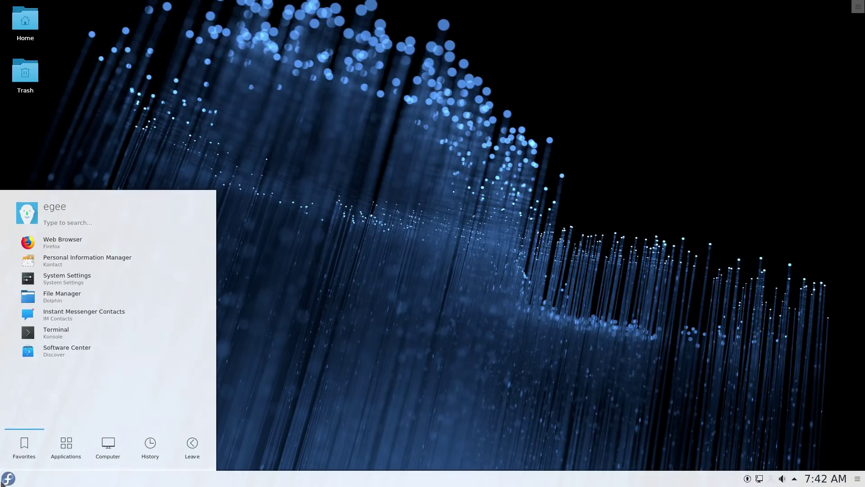
click(10, 477)
right_click(15, 475)
click(28, 453)
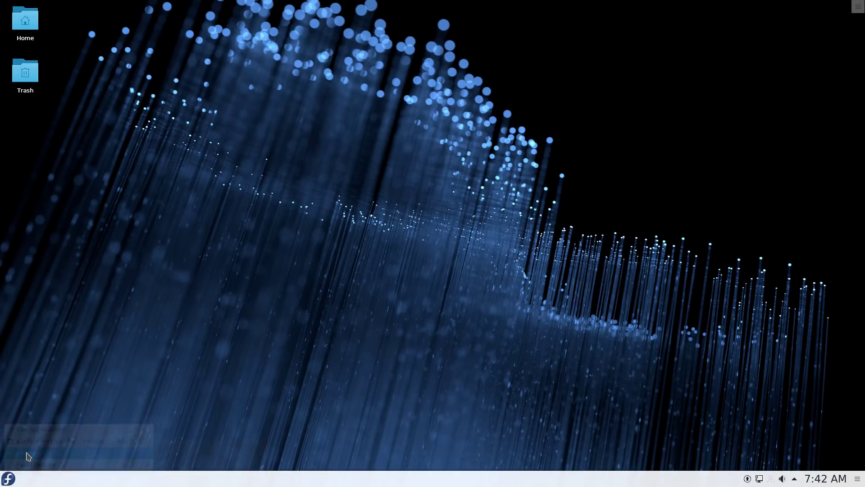
click(46, 431)
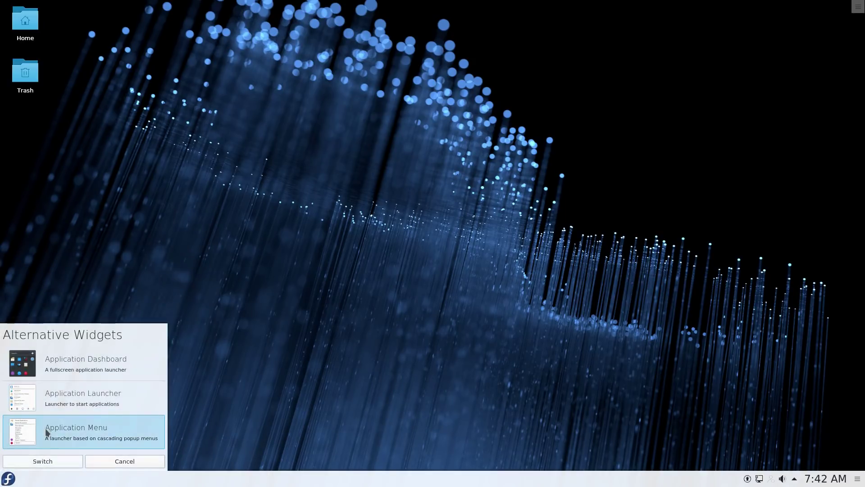
click(43, 461)
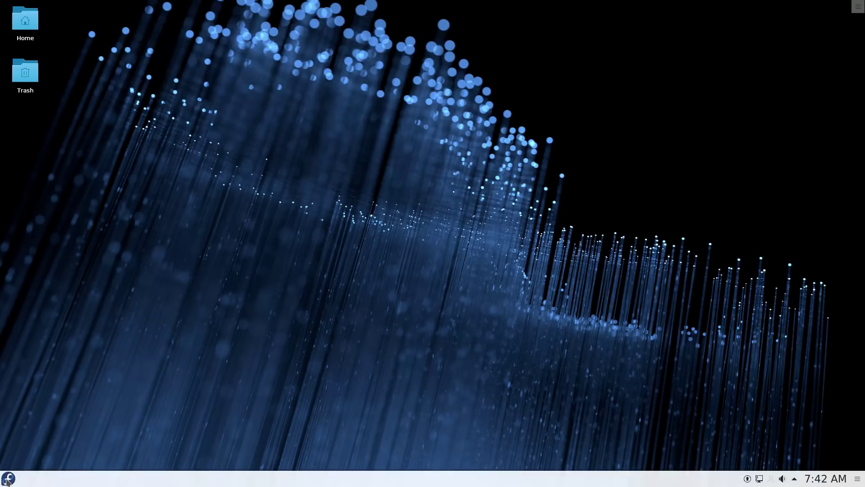
Remove two favourites from the Application Menu sidebar and apply its settings
click(8, 480)
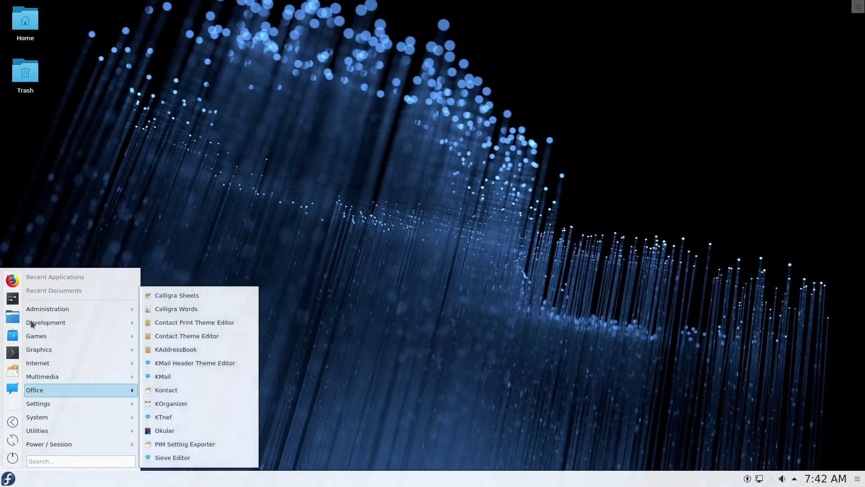
right_click(12, 420)
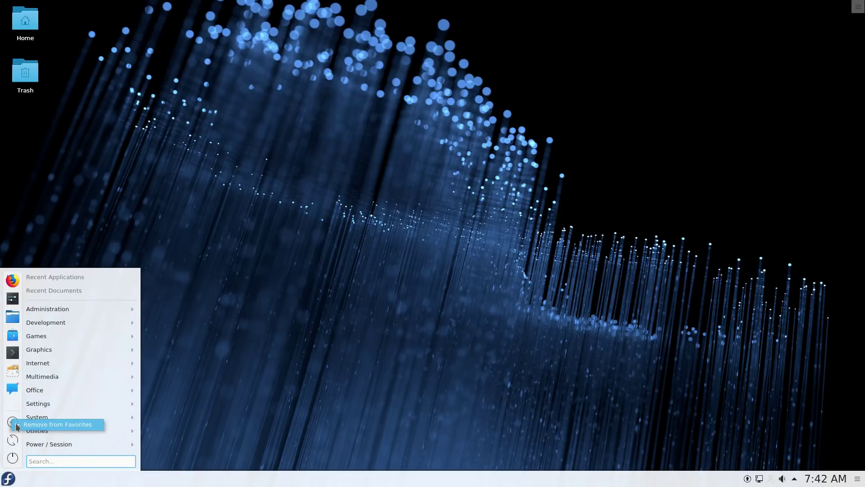
click(18, 425)
right_click(12, 440)
click(21, 442)
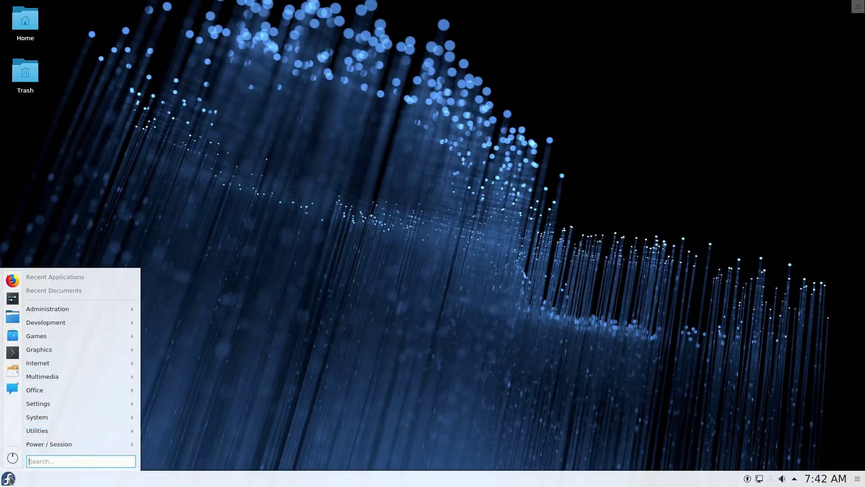
right_click(9, 479)
click(50, 440)
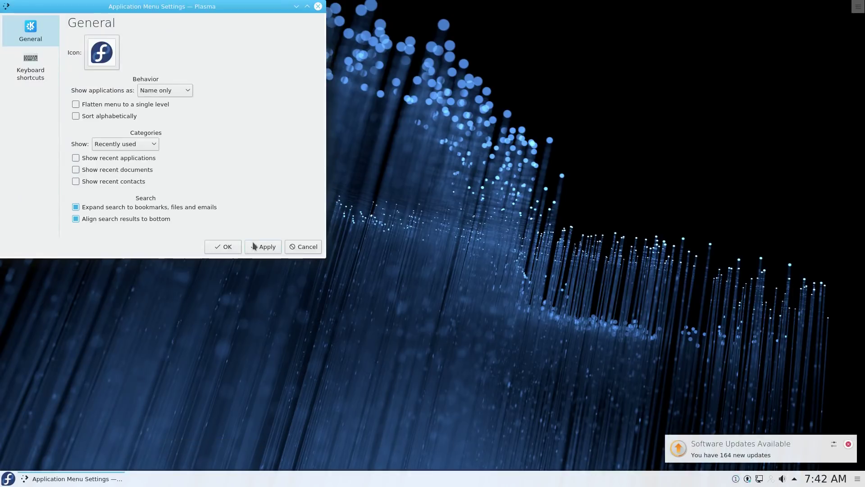
click(261, 247)
click(218, 249)
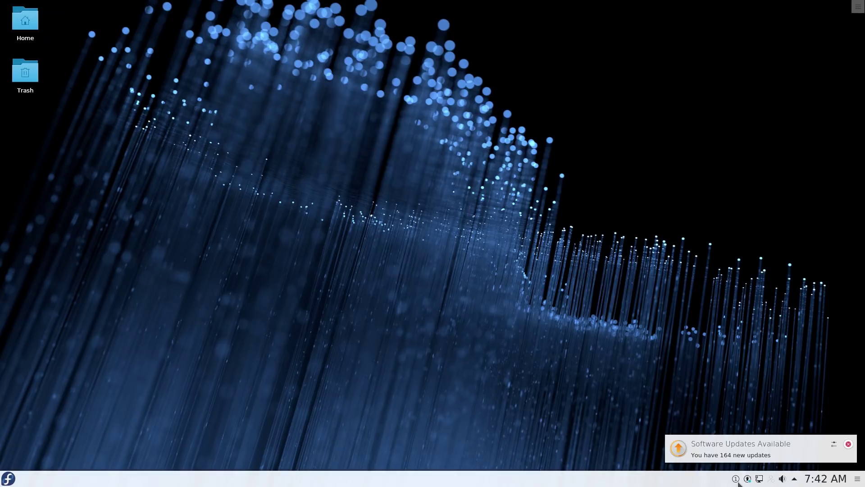
Run 'sudo dnf update' in Konsole and launch System Settings
key(ctrl+alt+t)
text(sudo dnf update)
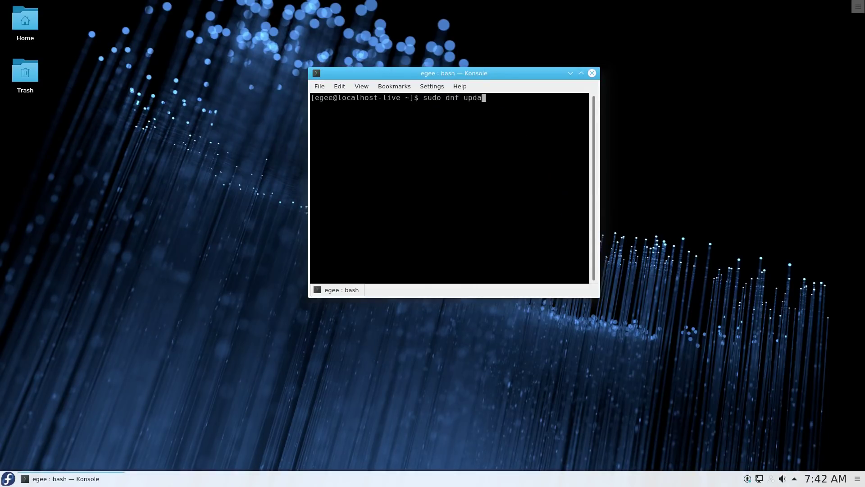
key(Return)
key(Return)
click(8, 479)
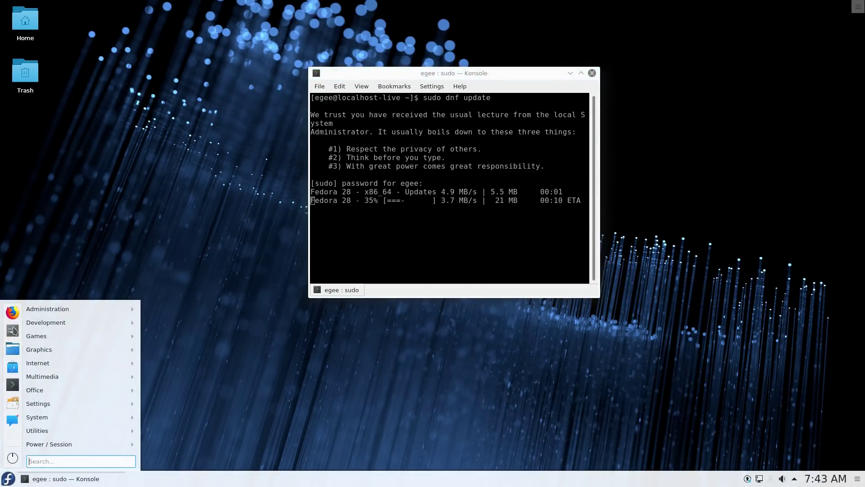
click(13, 331)
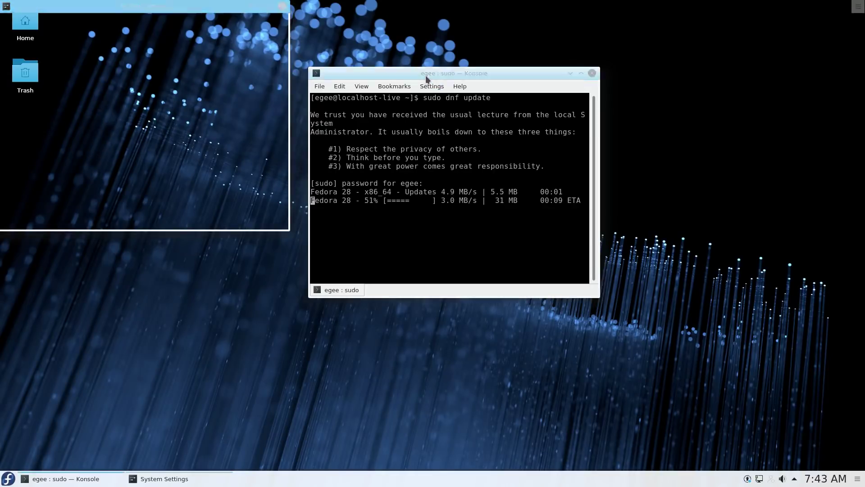
Tile Konsole to the right half and apply the Breeze Dark workspace theme
mouse_move(425, 79)
mouse_down()
mouse_move(690, 10)
mouse_move(856, 244)
mouse_move(864, 297)
mouse_up()
drag(142, 4, 1, 288)
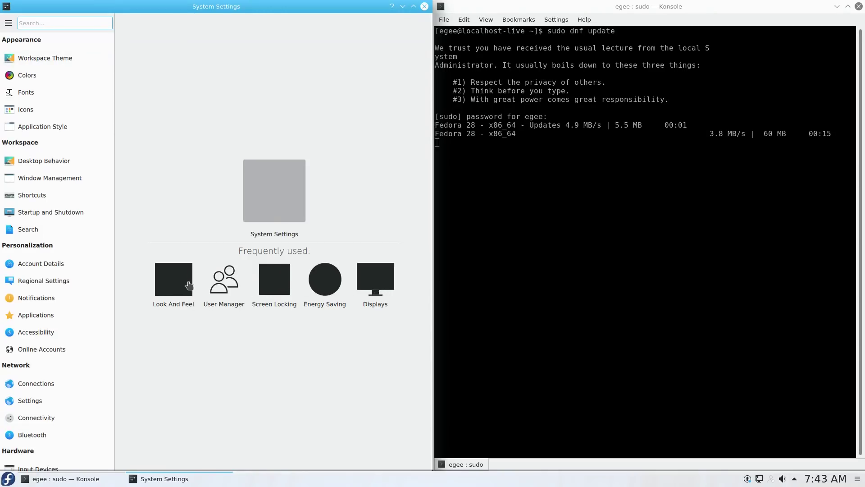
click(55, 60)
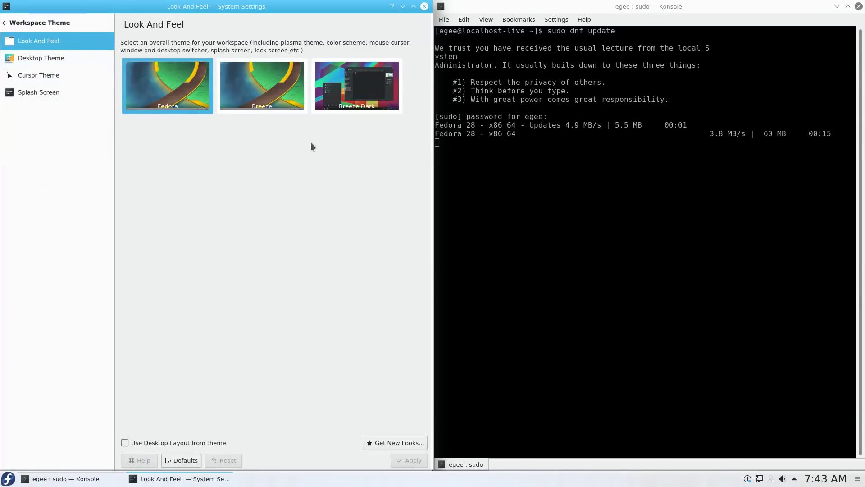
click(338, 81)
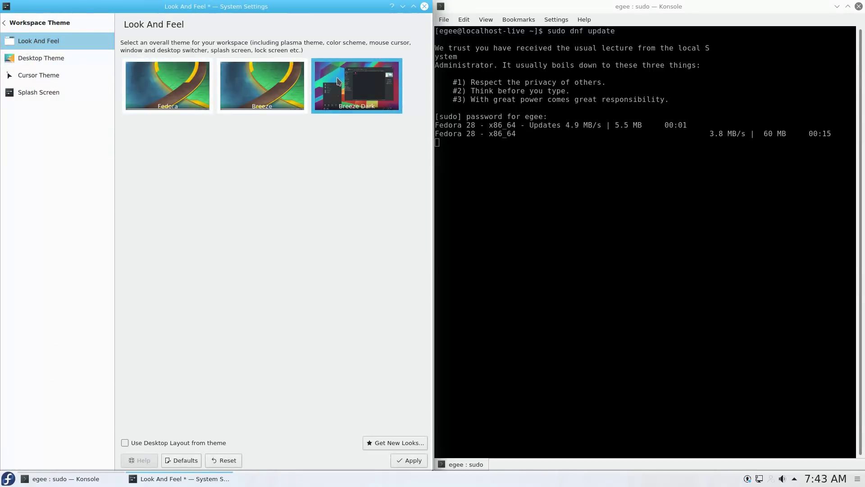
click(404, 464)
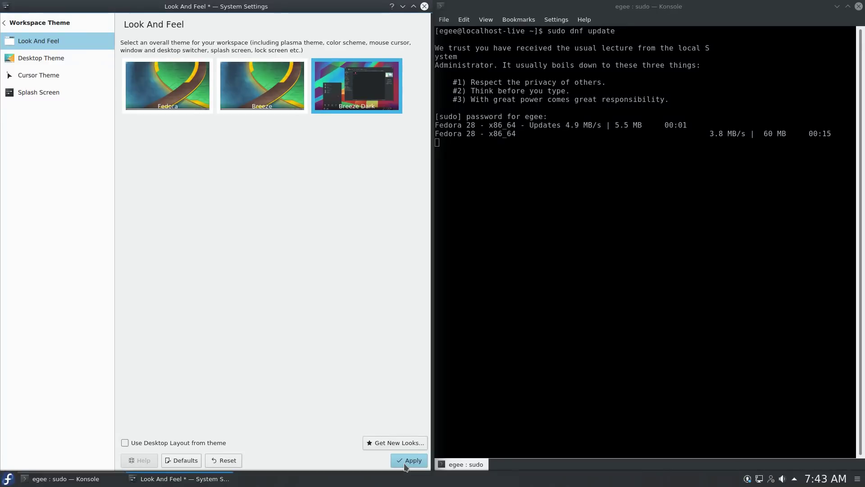
click(404, 464)
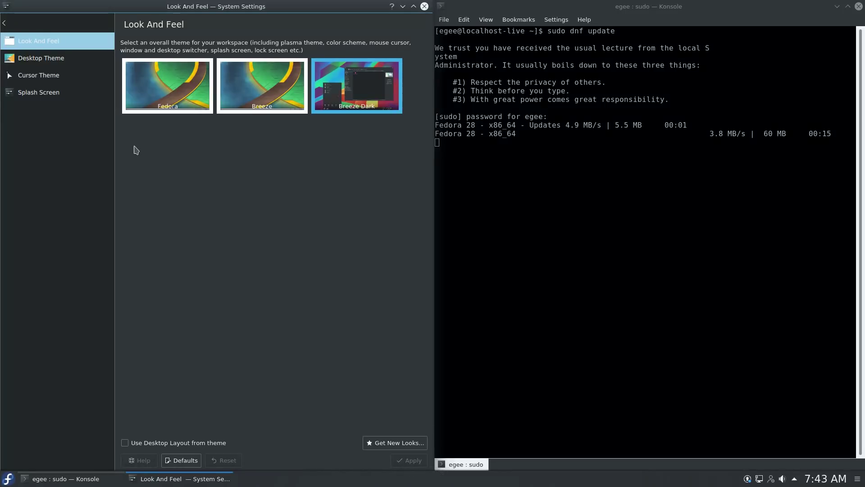
Apply the Breeze Snow cursor theme and the Fedora splash screen
click(48, 81)
click(155, 124)
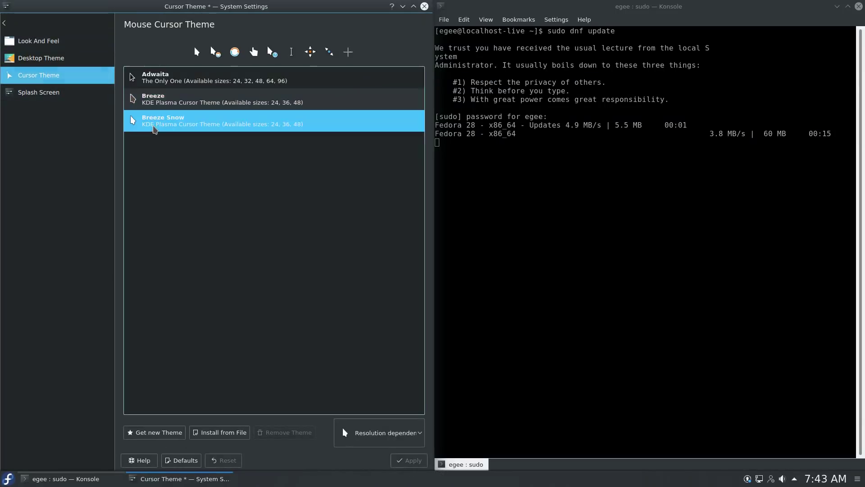
click(407, 460)
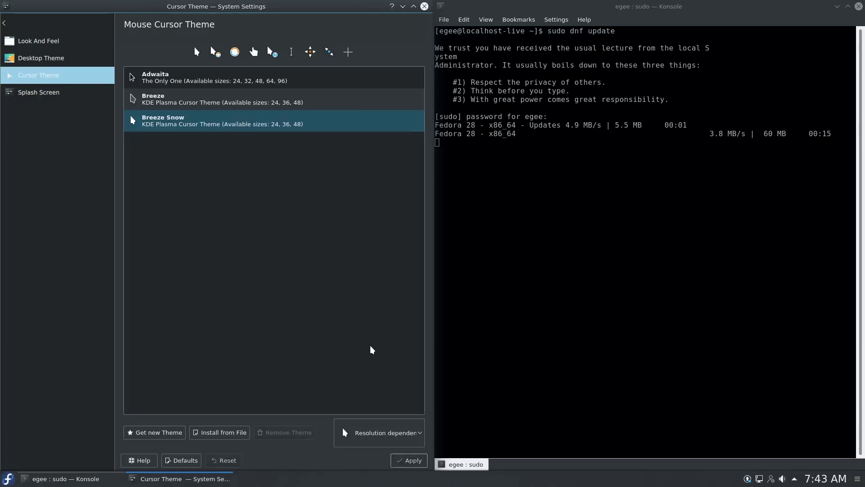
click(34, 90)
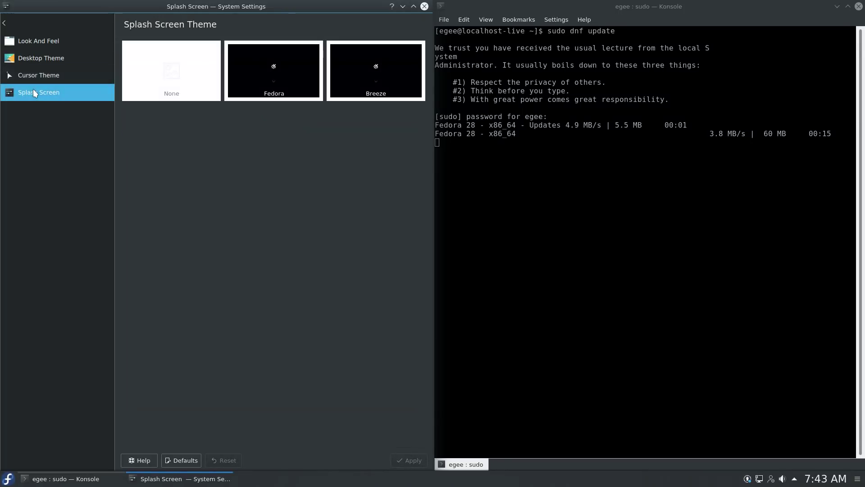
click(257, 66)
click(410, 460)
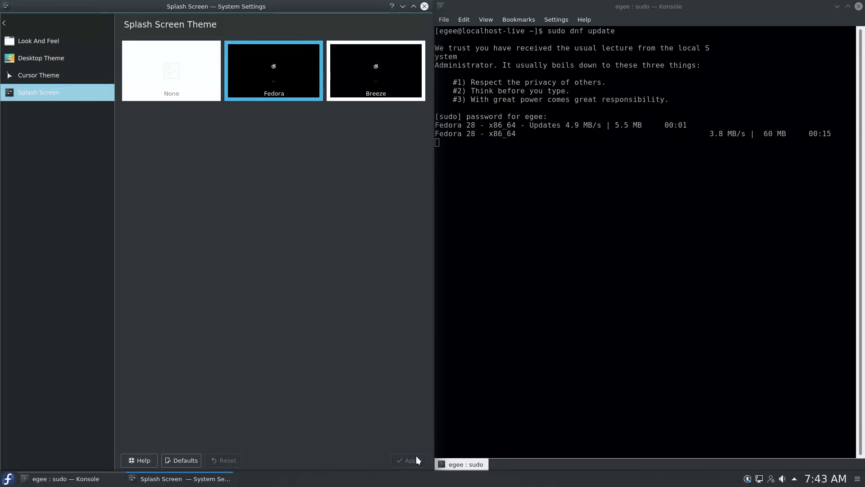
click(5, 23)
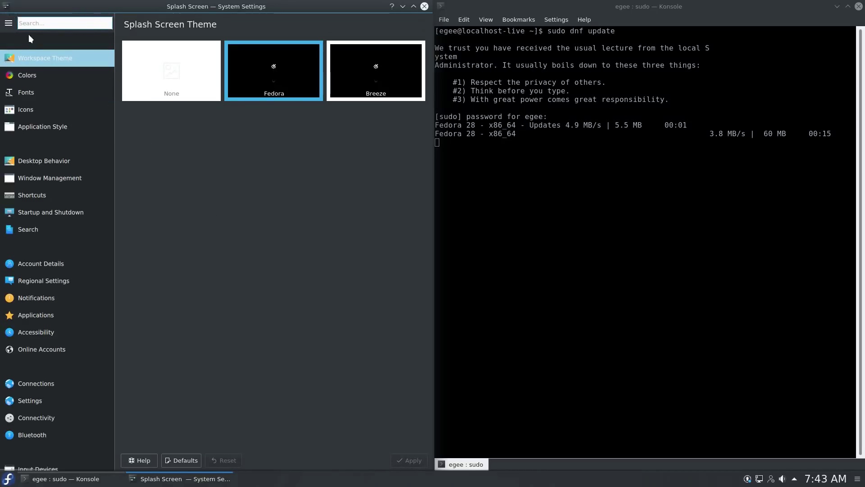
Search the downloadable window decorations for 'k10' and install WindowsK10
click(44, 125)
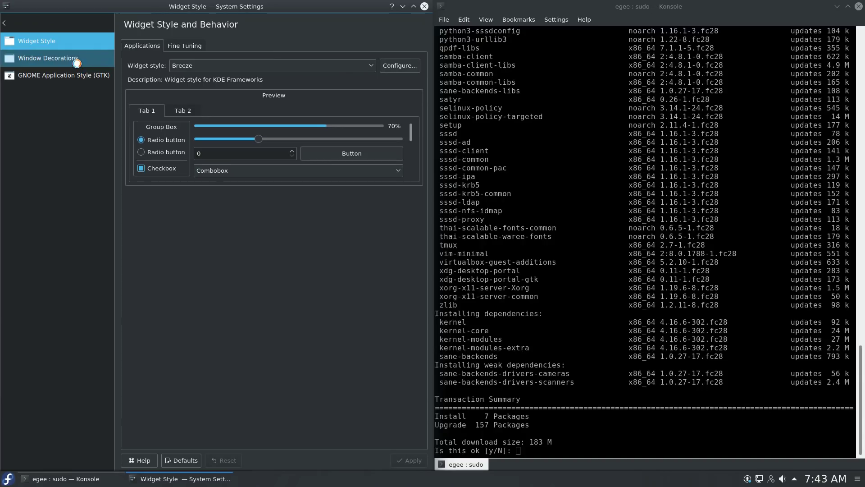
click(76, 62)
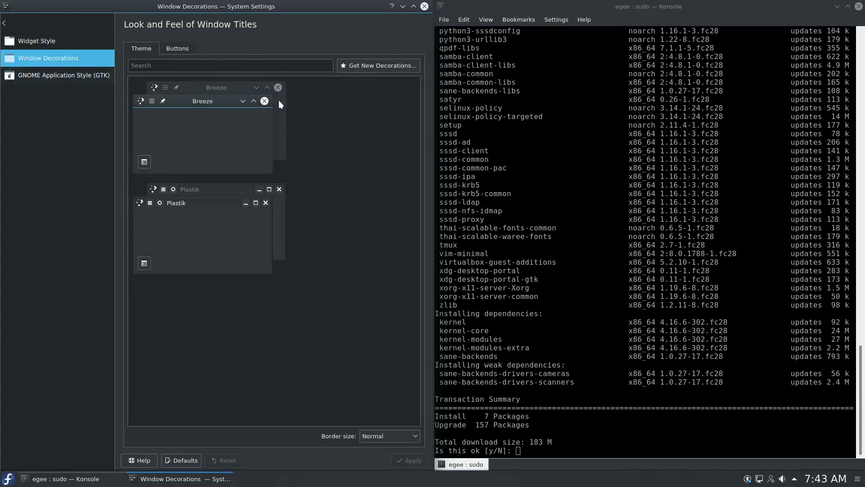
click(387, 67)
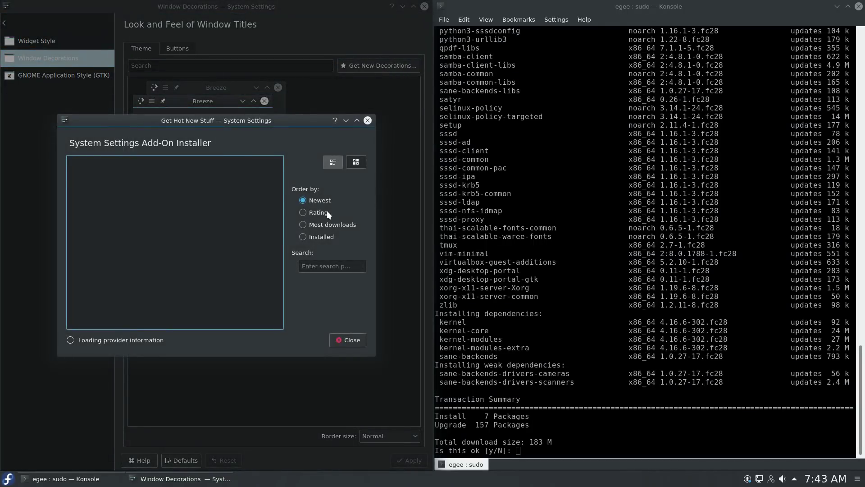
click(322, 265)
text(k10)
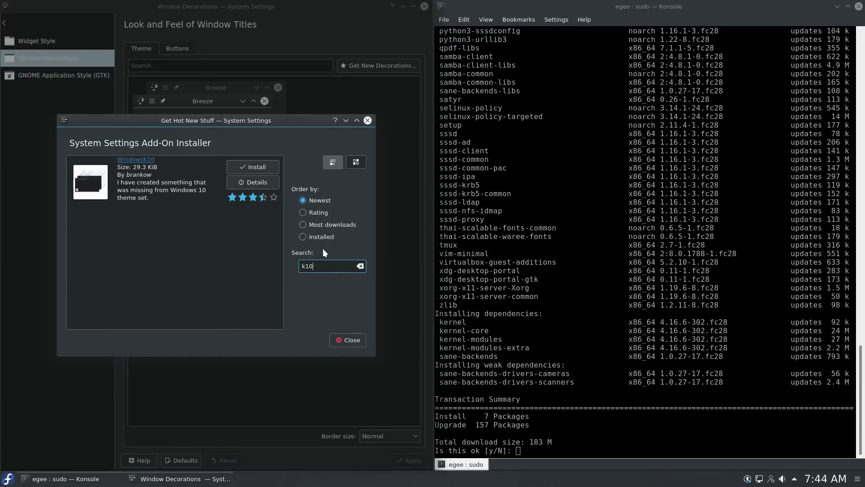
click(253, 165)
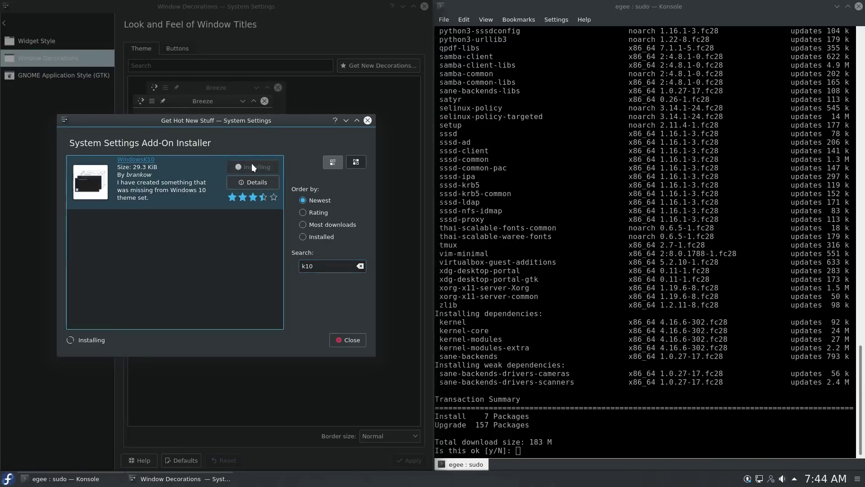
Confirm the dnf transaction with 'y' in Konsole and close the add-on installer
key(alt+Tab)
text(y)
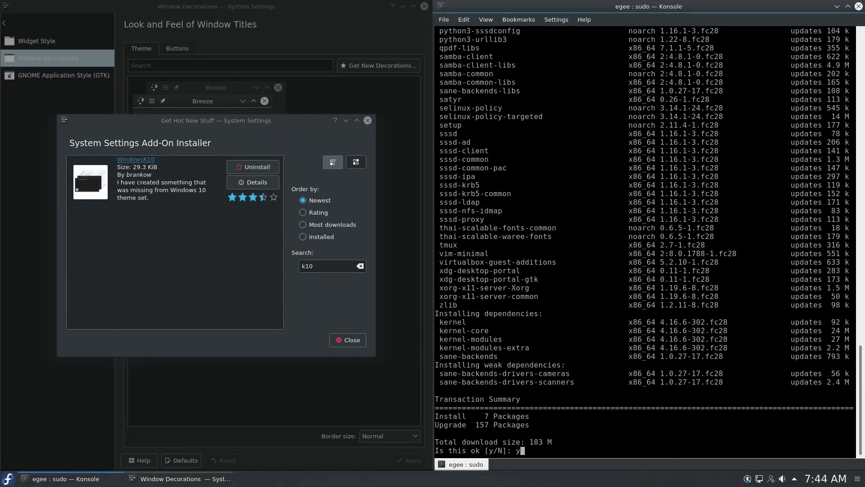
key(Return)
click(347, 340)
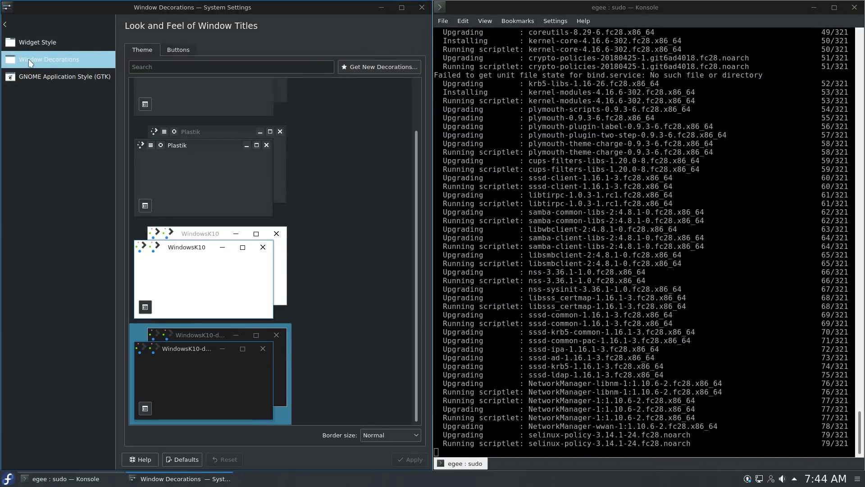
click(18, 25)
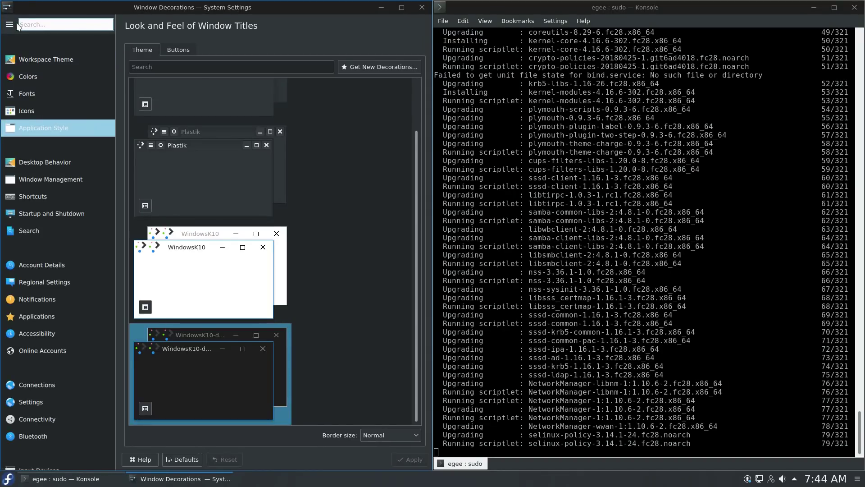
Assign a new action to the top-left screen corner in Screen Edges and apply it
click(46, 163)
click(44, 59)
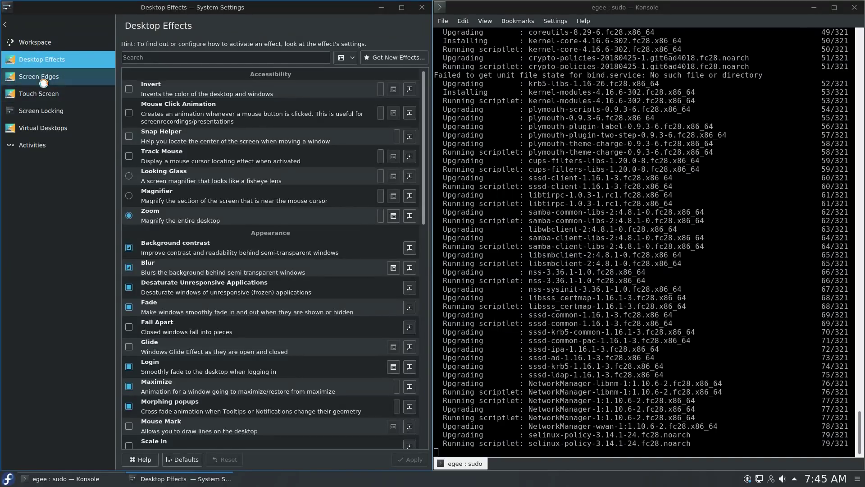
click(44, 83)
click(156, 69)
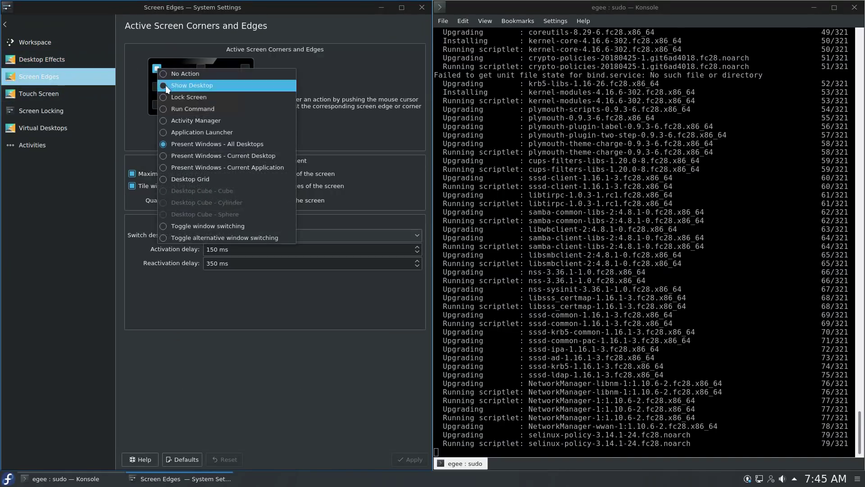
click(177, 72)
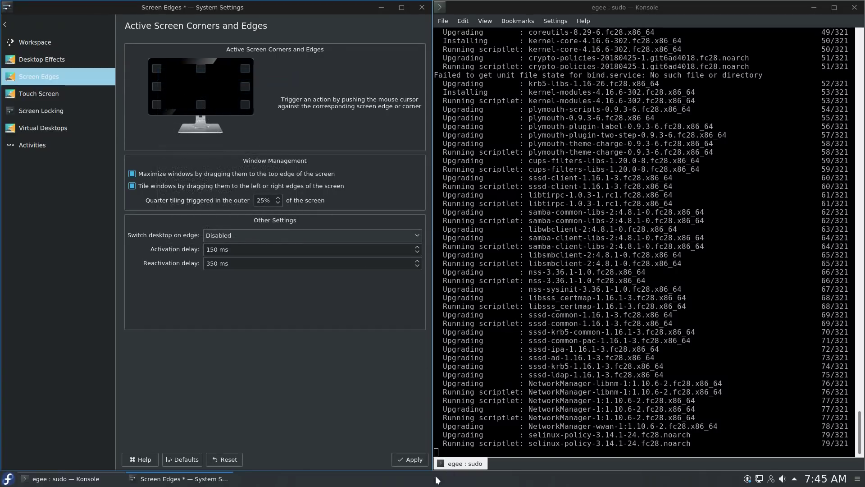
click(409, 461)
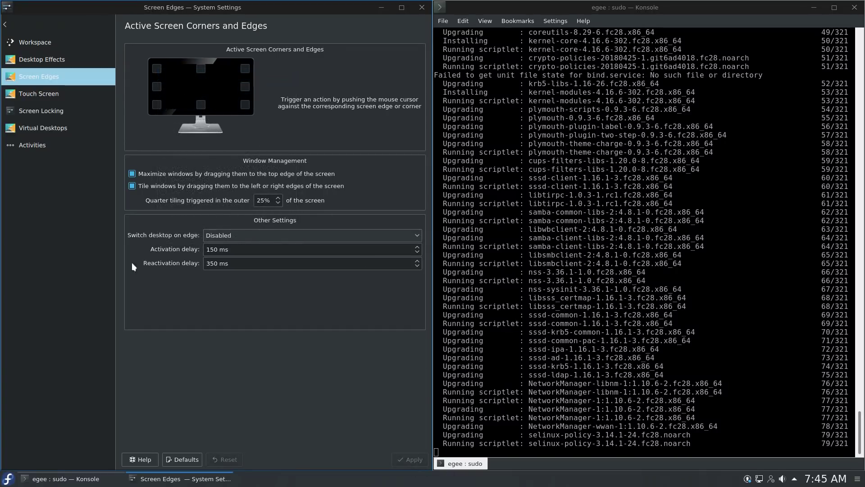
Uncheck Enable File Search in Search settings and apply
click(44, 111)
click(13, 23)
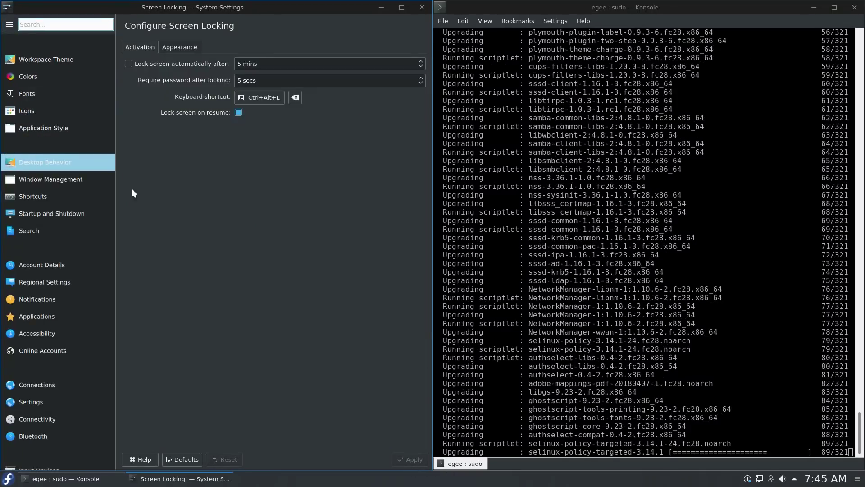
click(64, 231)
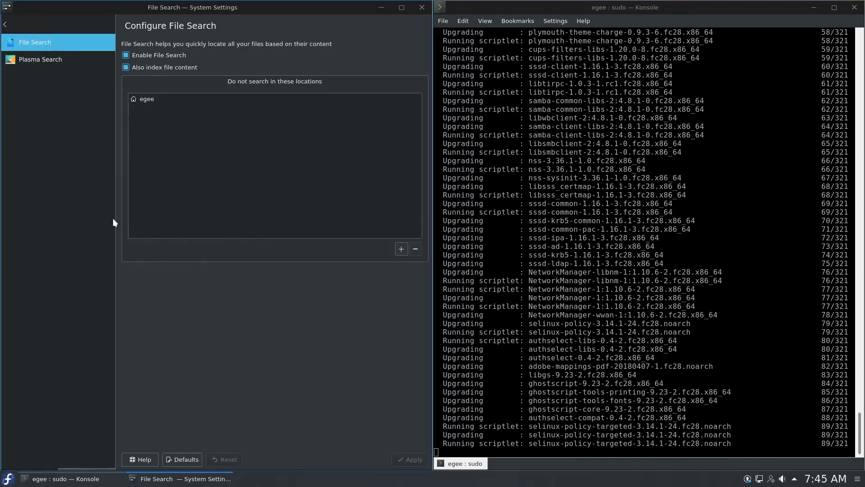
click(156, 55)
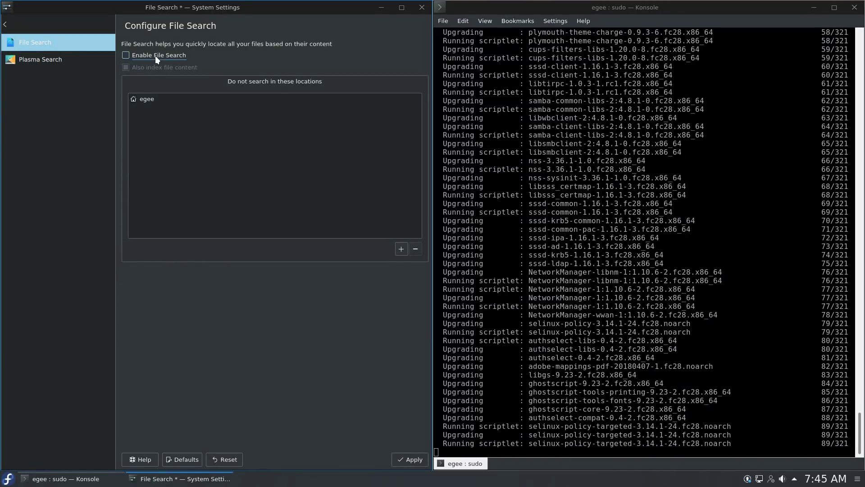
click(411, 460)
Uncheck the Activities, Bookmarks, Date and Time and Desktop Search plugins in Plasma Search
click(52, 63)
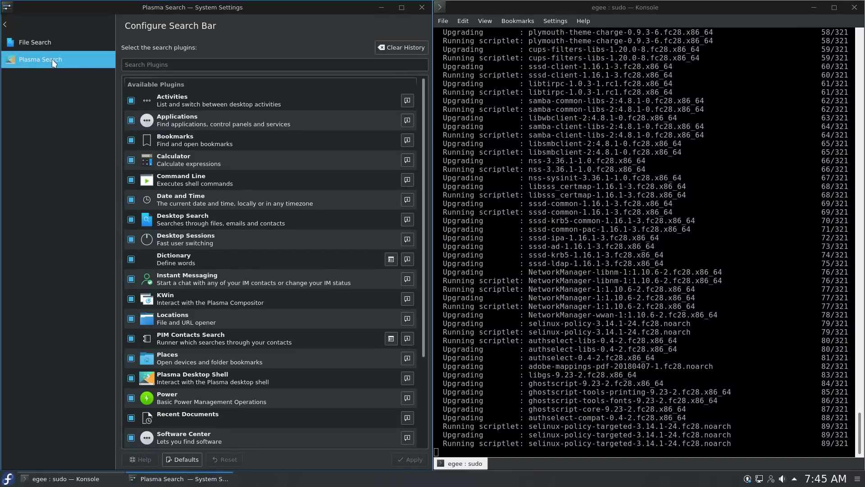
click(131, 100)
click(132, 143)
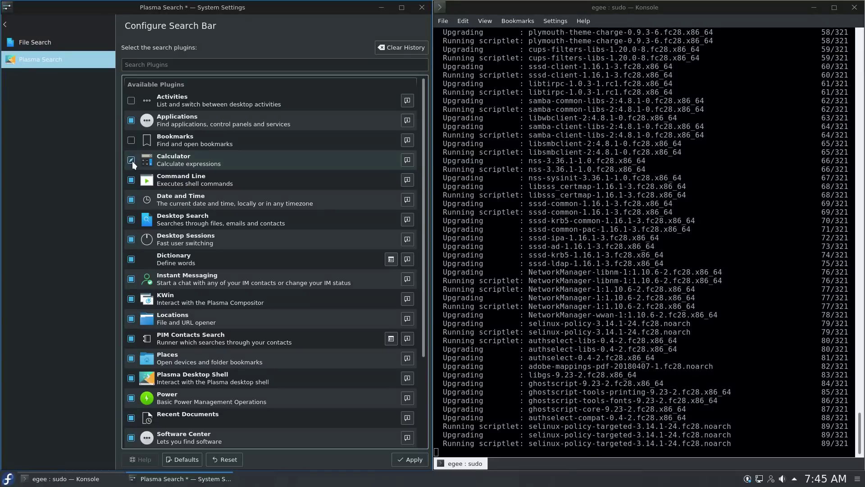
click(131, 201)
click(131, 219)
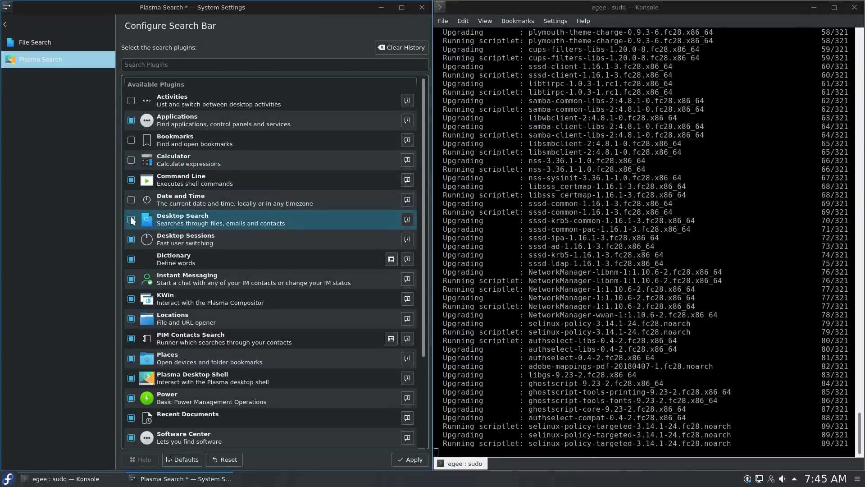
Uncheck Desktop Sessions, Dictionary, Instant Messaging, KWin, Locations, PIM Contacts Search and Places
scroll(131, 217, down, 3)
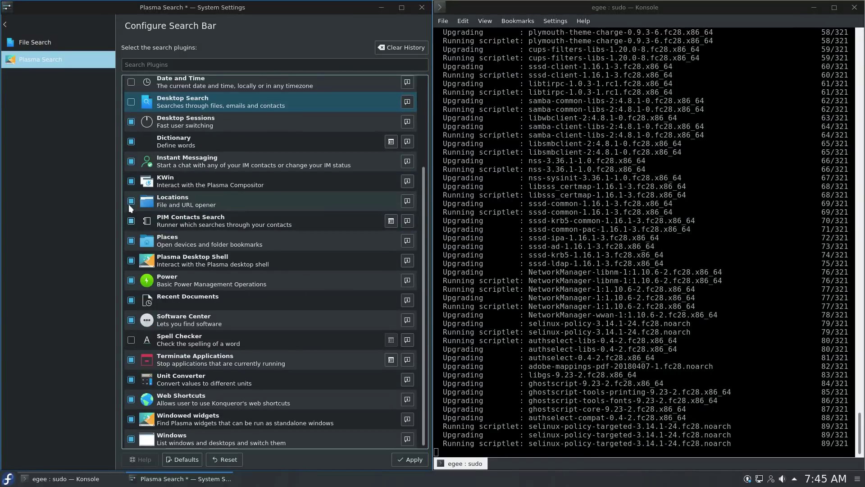
click(130, 120)
click(131, 141)
click(131, 161)
click(131, 181)
click(131, 200)
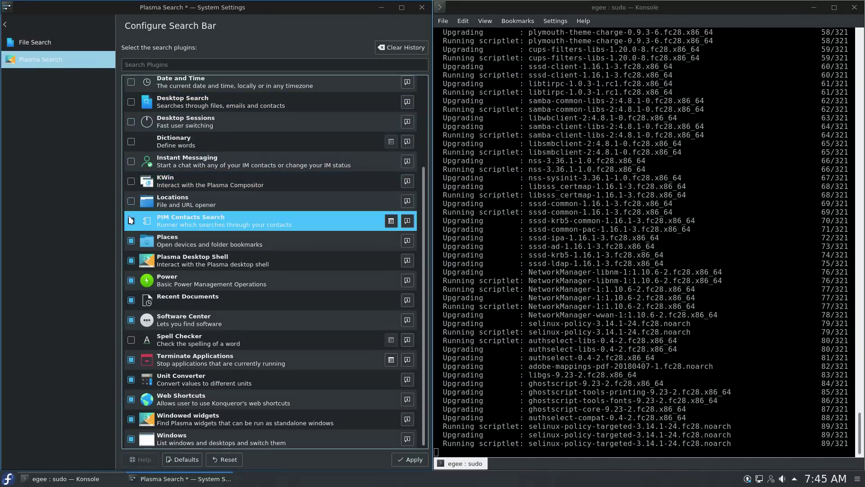
click(131, 221)
click(130, 240)
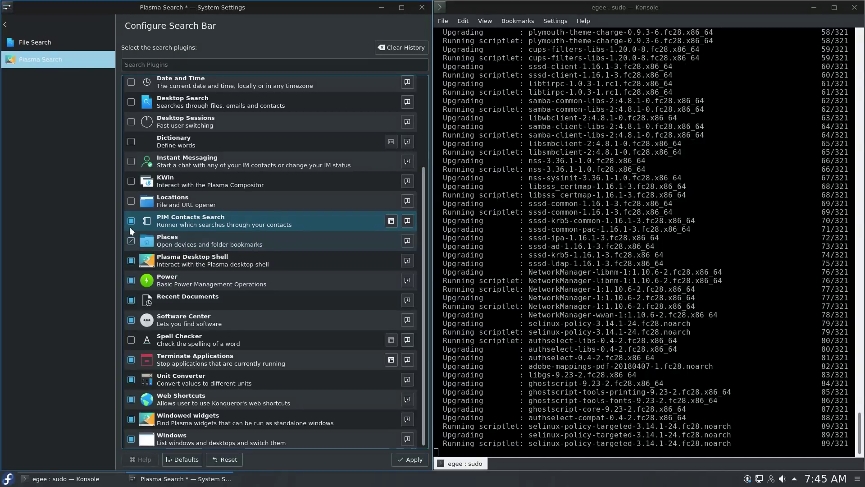
Uncheck Plasma Desktop Shell, Power, Recent Documents, Terminate Applications, Web Shortcuts and Windows
click(130, 260)
click(131, 281)
click(131, 299)
click(131, 360)
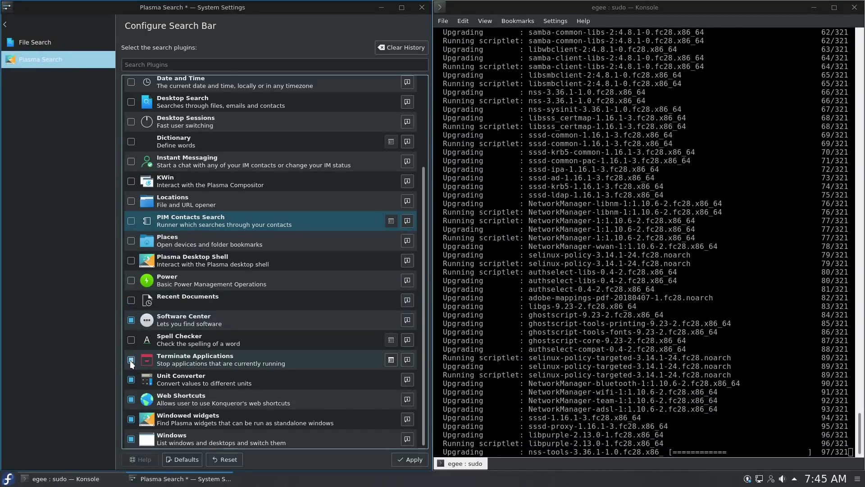
click(131, 399)
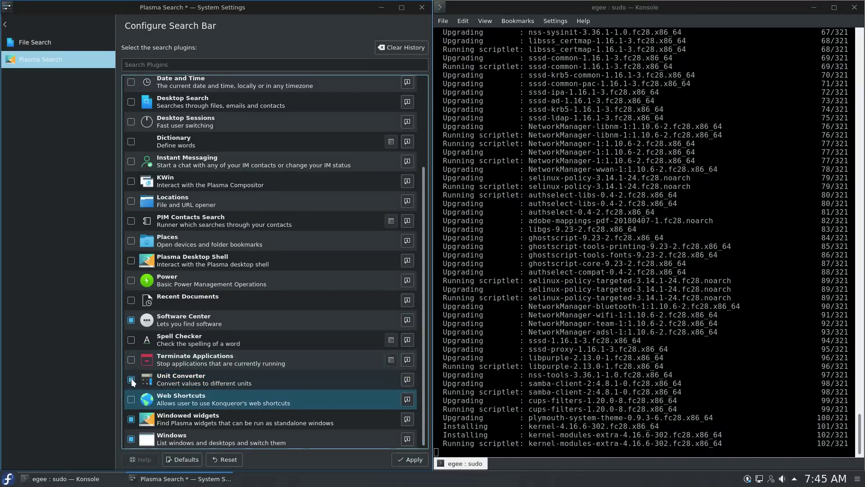
click(131, 439)
Uncheck the Windowed widgets plugin, then disable the Bluetooth service under Background Services
click(131, 419)
click(5, 24)
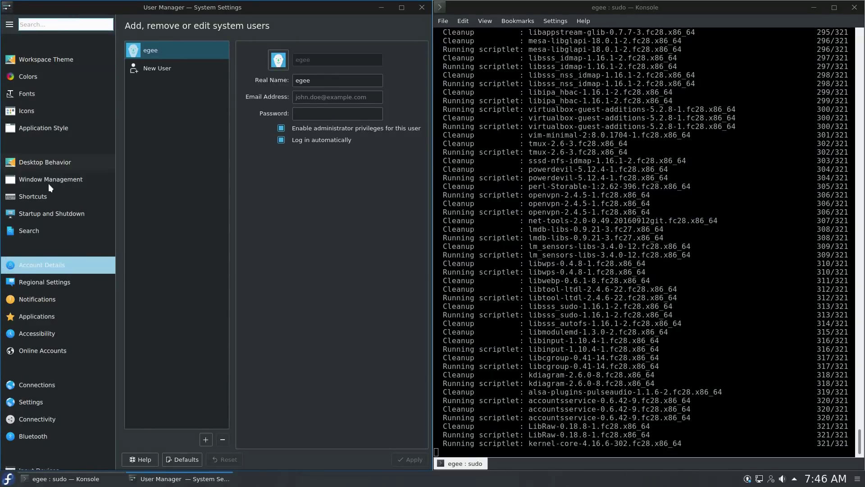
click(92, 215)
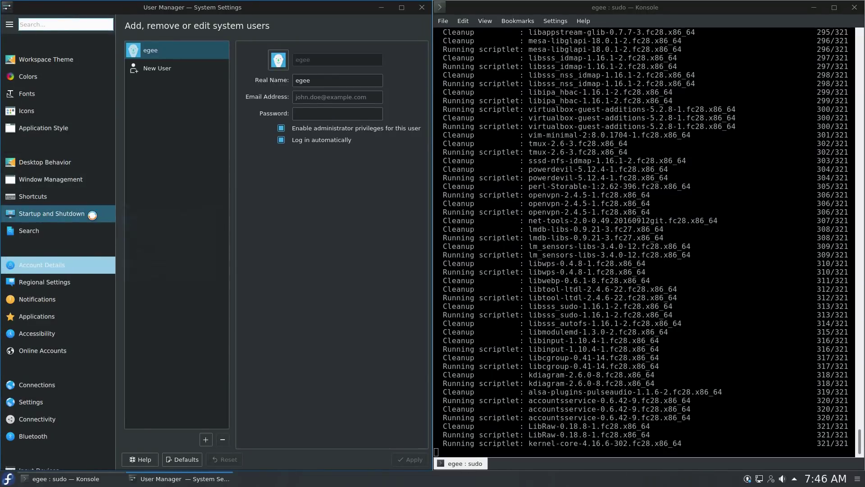
click(79, 78)
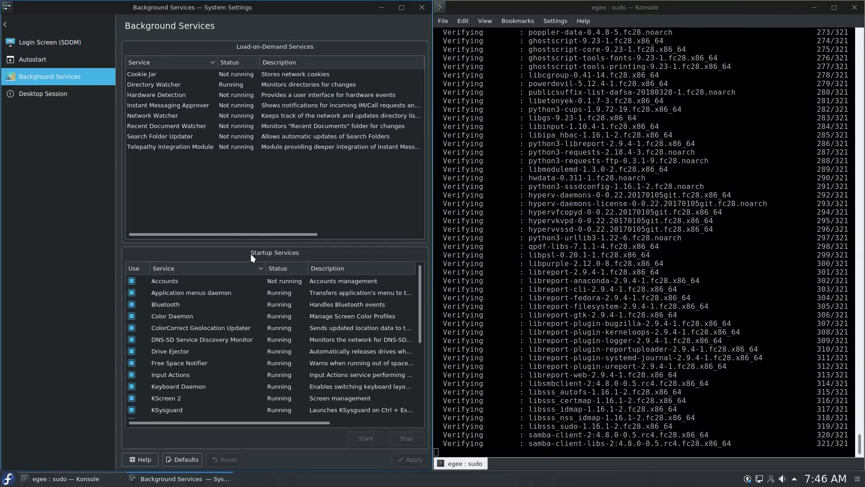
click(132, 304)
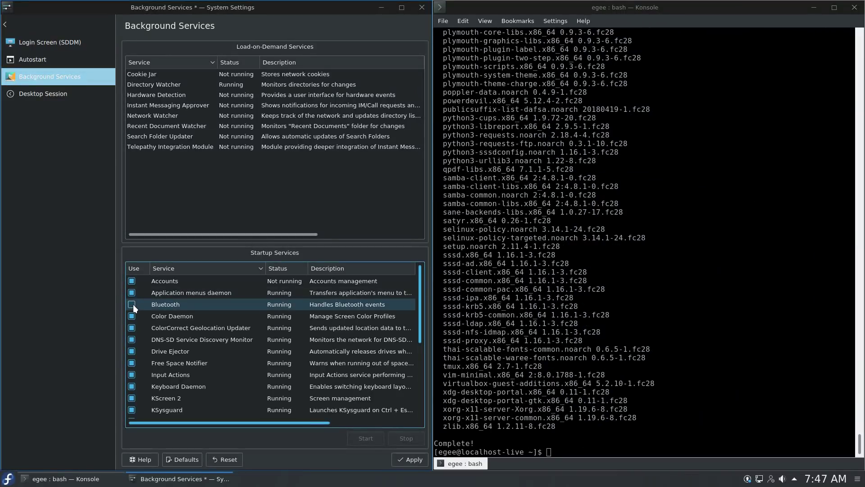
scroll(196, 328, down, 4)
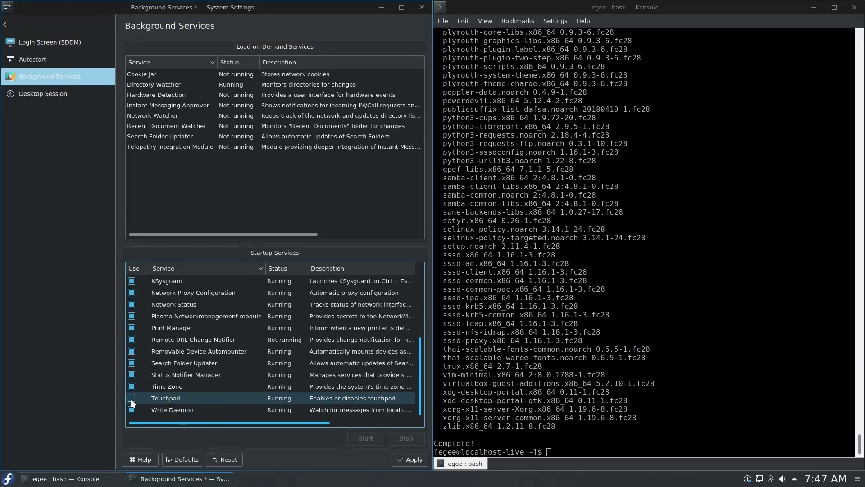
scroll(135, 360, up, 1)
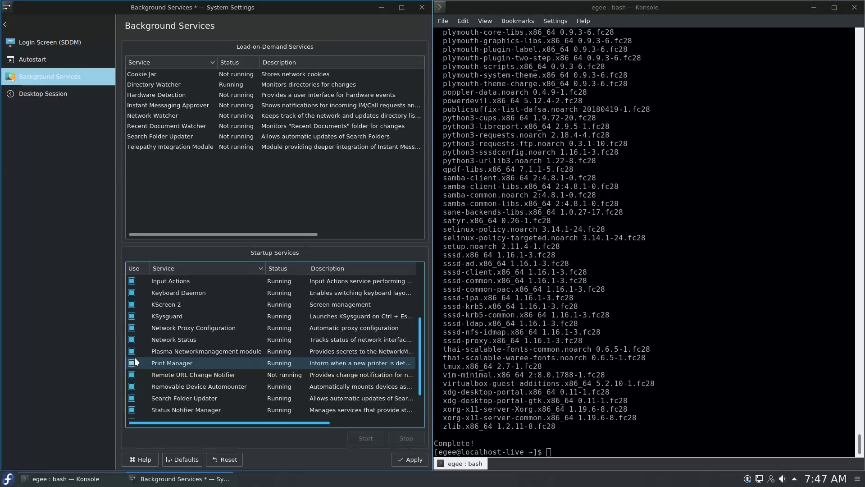
scroll(134, 357, up, 1)
scroll(134, 356, up, 2)
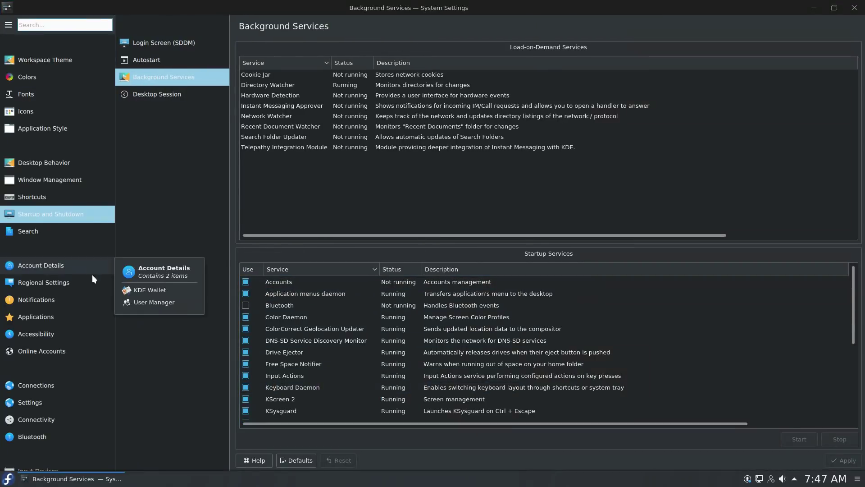
Set NumLock to turn on at Plasma startup and apply it
scroll(95, 379, down, 3)
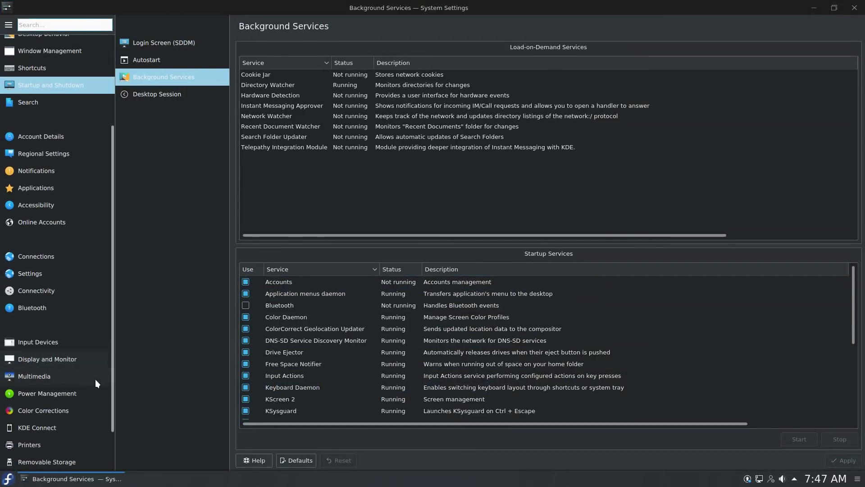
click(64, 343)
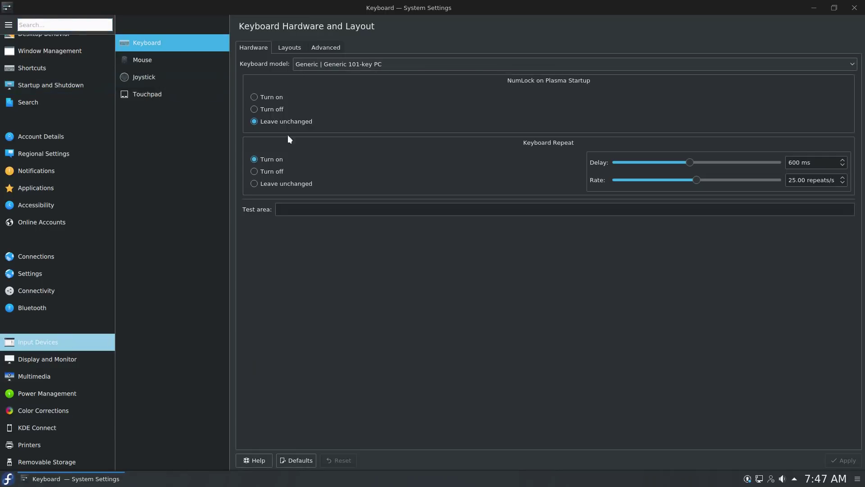
click(271, 97)
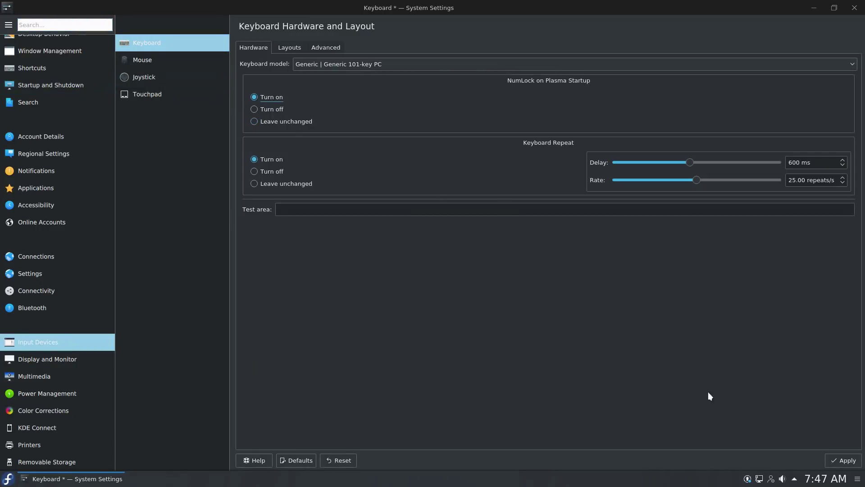
click(843, 460)
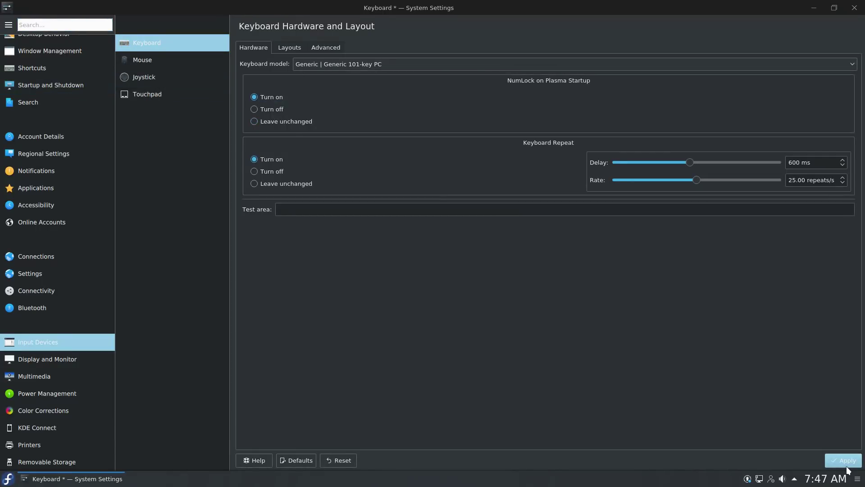
Make icons open on double-click in the Mouse settings and apply it
click(144, 61)
click(278, 131)
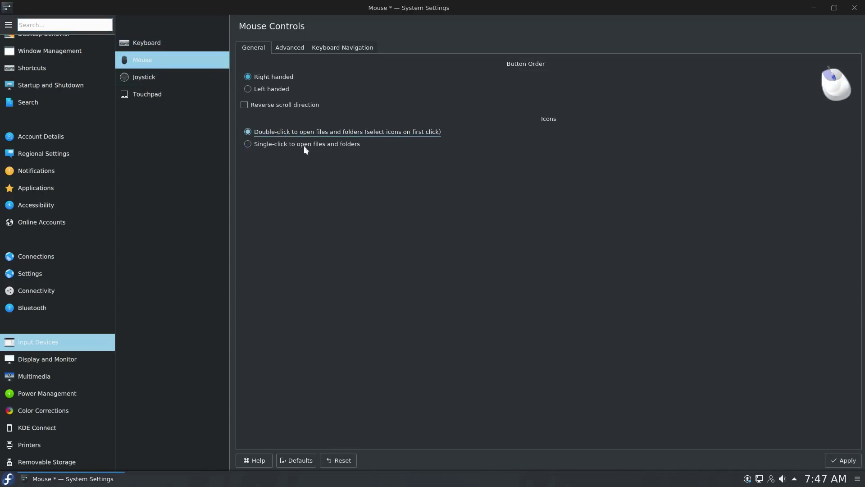
click(849, 461)
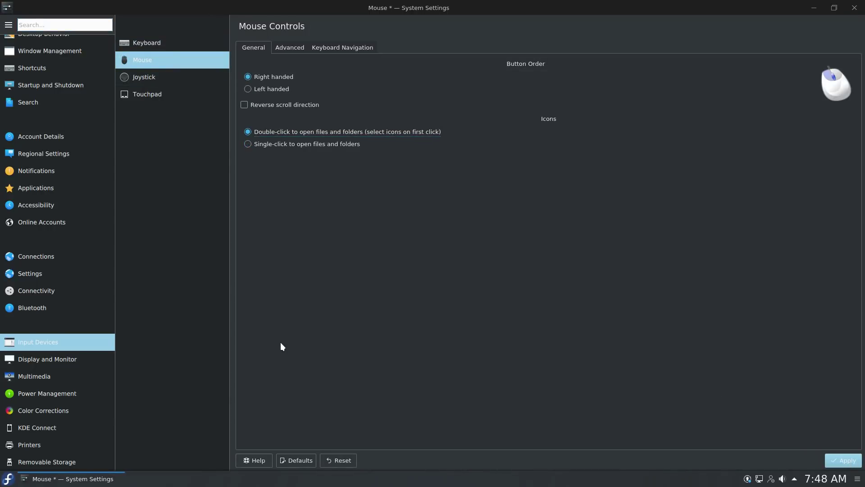
Set the mouse acceleration profile to None, apply it, and open Display and Monitor
click(295, 47)
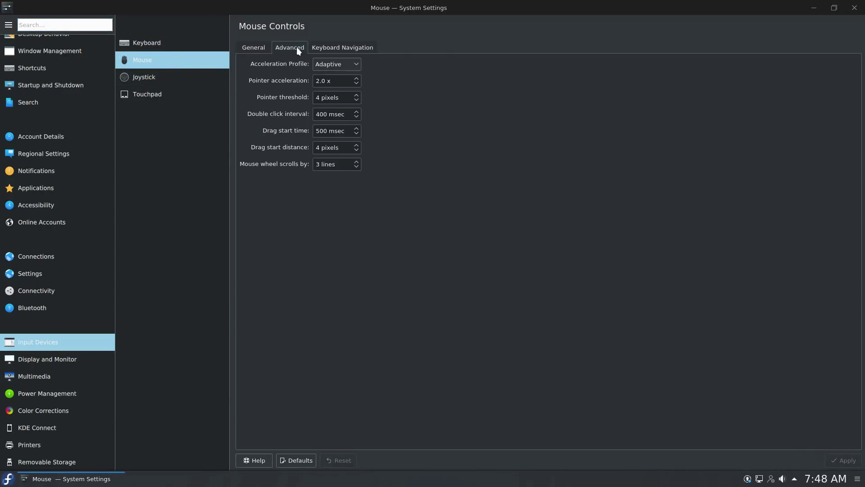
click(327, 69)
click(334, 93)
key(Tab)
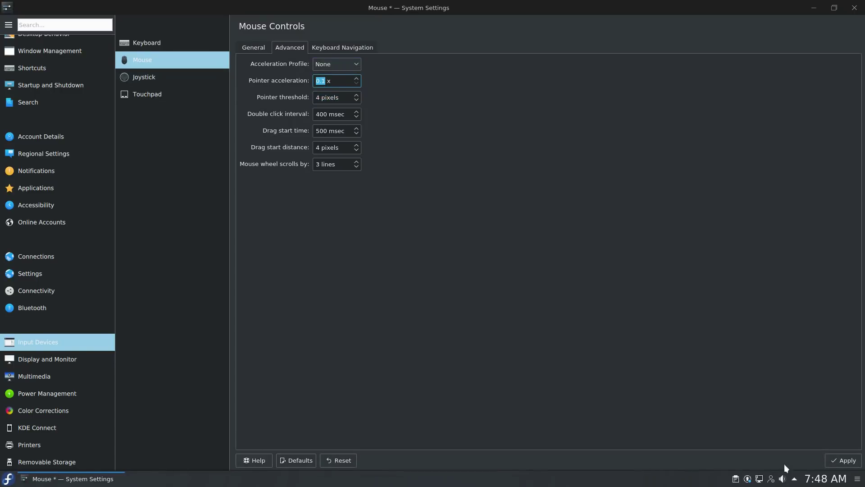
click(847, 466)
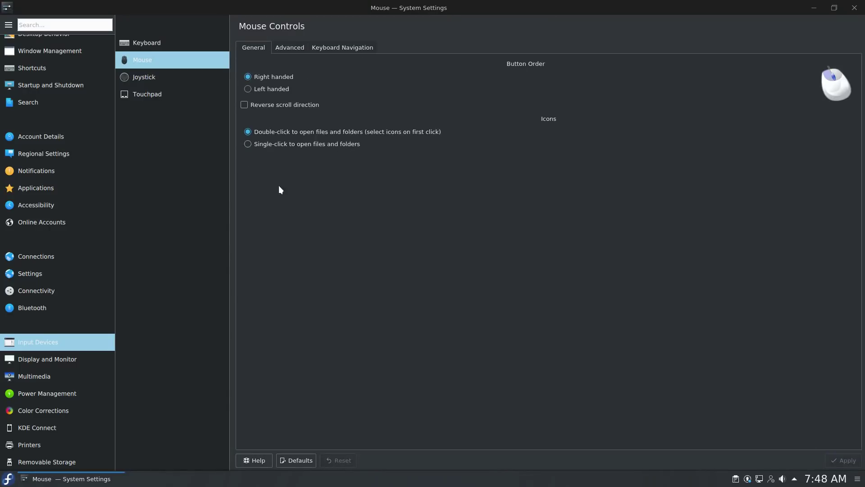
click(64, 359)
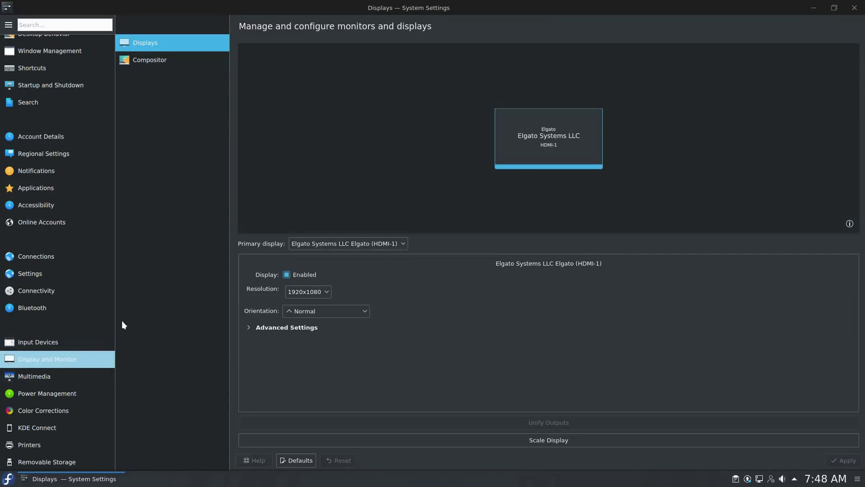
Uncheck 'Enable compositor on startup', apply it, and un-maximize the settings window
click(163, 61)
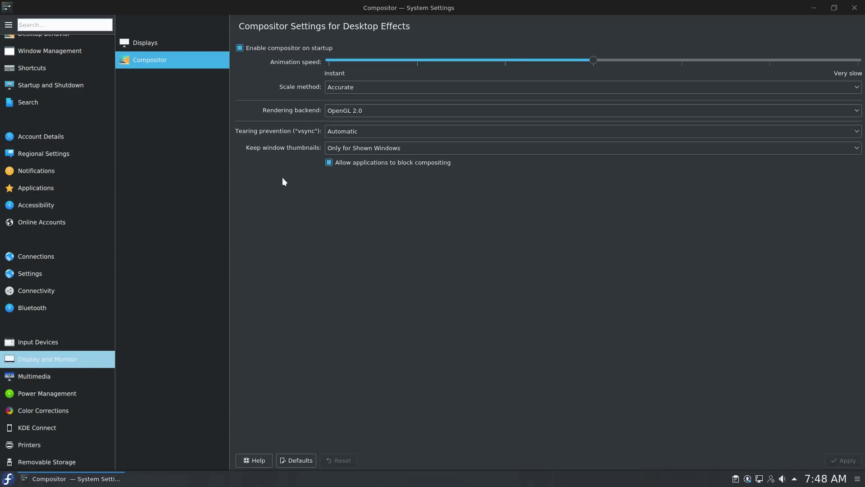
click(240, 53)
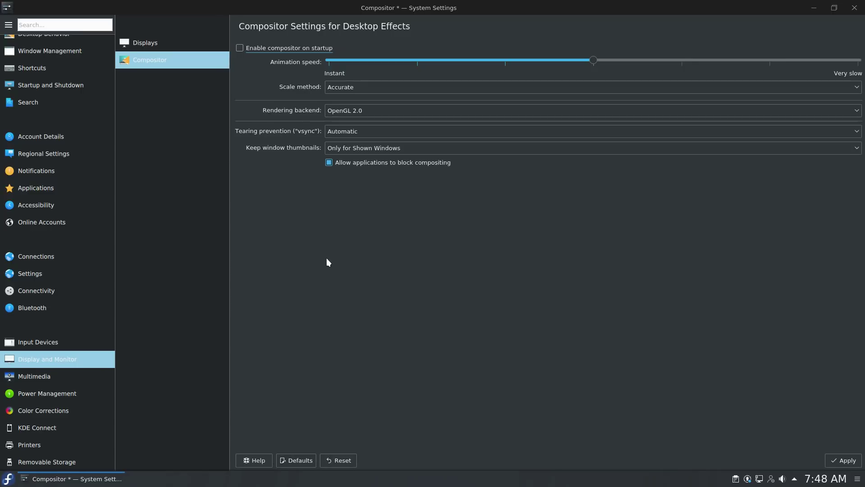
click(844, 461)
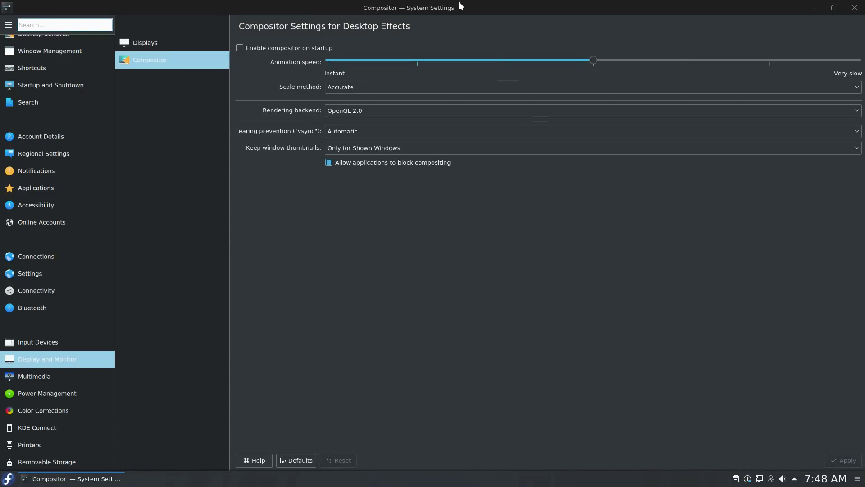
drag(458, 1, 398, 1)
Close System Settings, make the bottom panel slightly taller, and open the plasmashell crash report
key(ctrl+q)
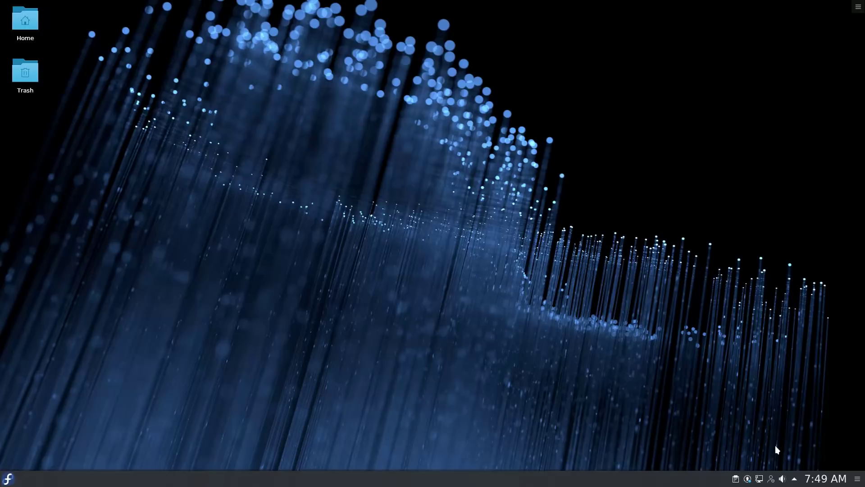
click(856, 481)
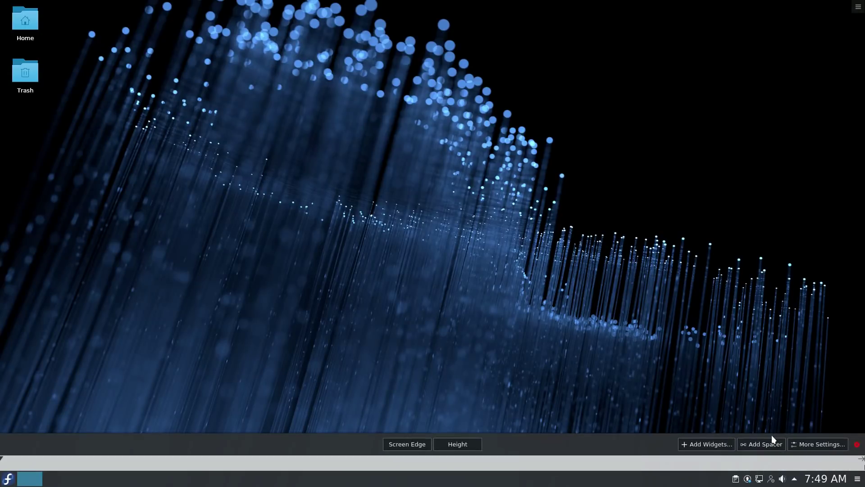
drag(464, 444, 466, 443)
click(461, 371)
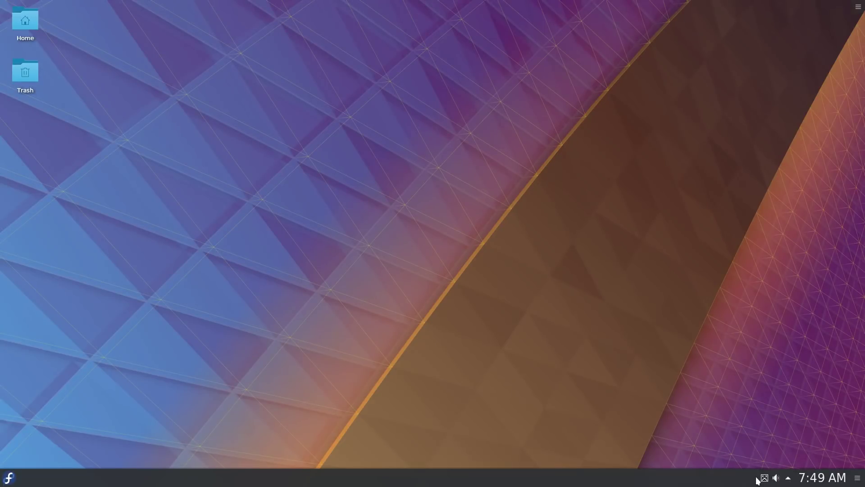
click(764, 477)
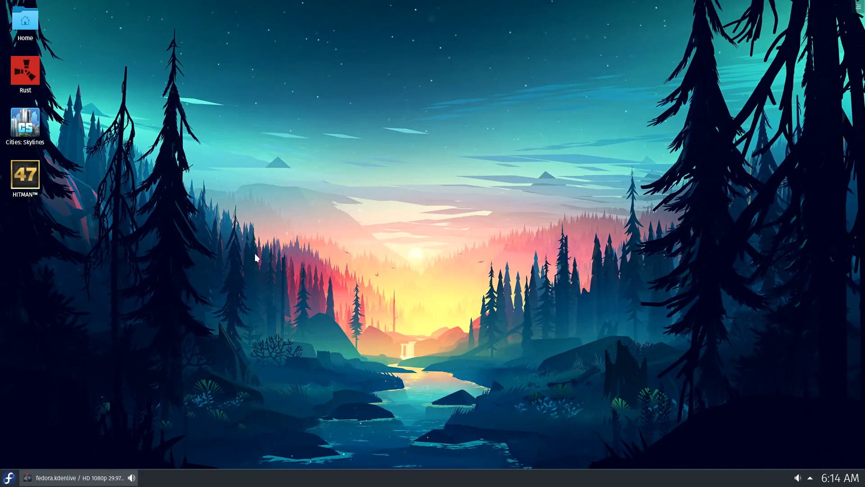
Launch Konsole and run ls -la to list the home directory
key(super)
text(konsole)
key(Return)
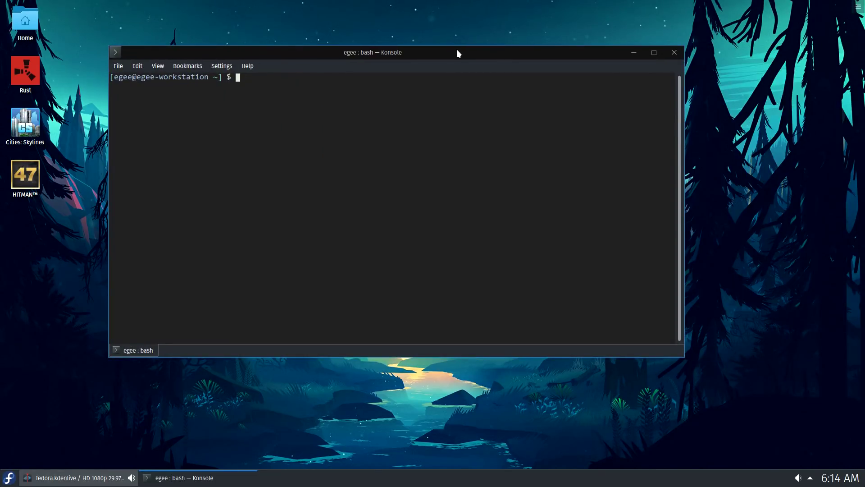
text(ls -la)
key(Return)
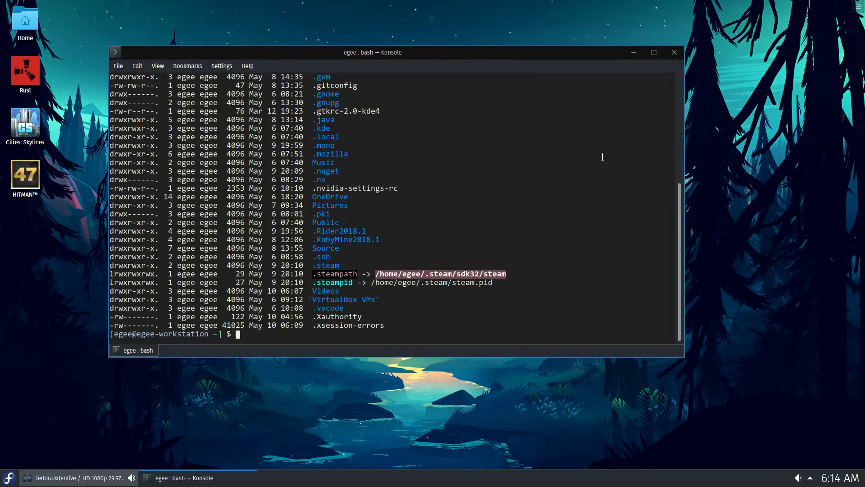
scroll(545, 248, up, 7)
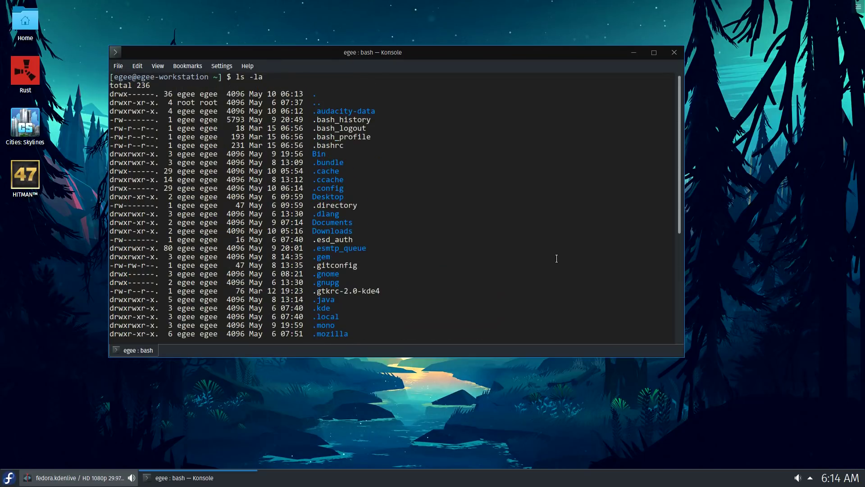
scroll(556, 258, down, 7)
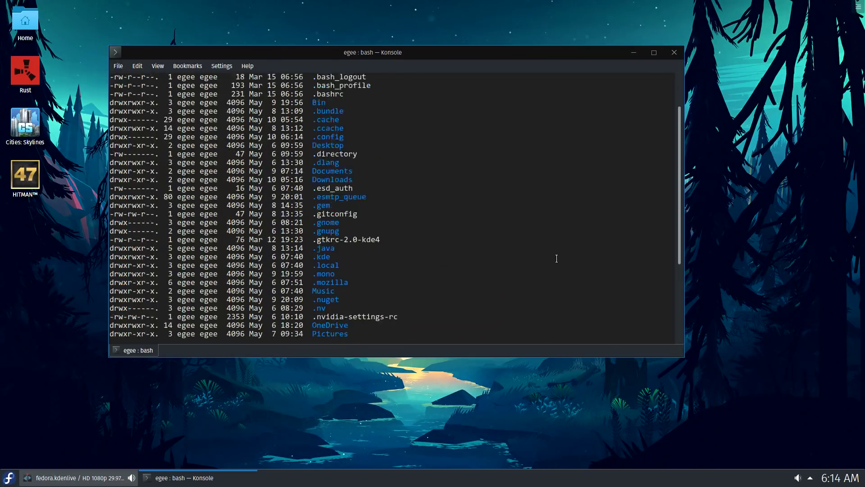
Check the current profile's Dark Pastels scheme and Consolas 14 font, then close the editor
click(140, 67)
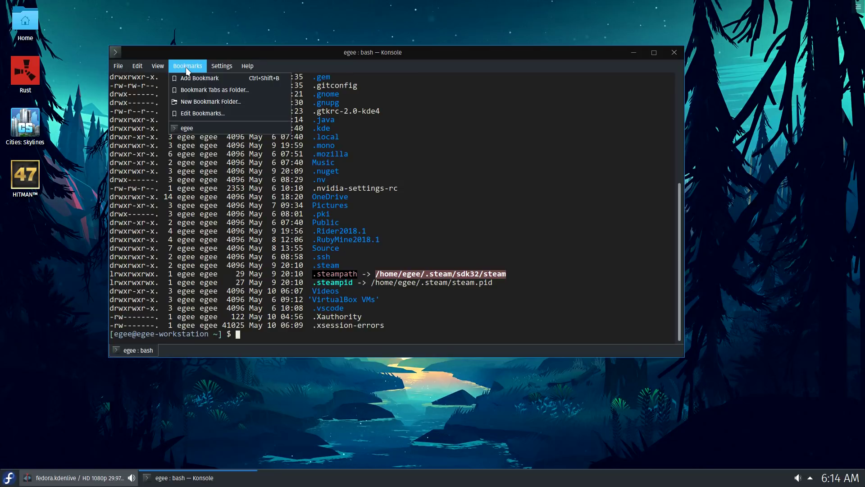
mouse_move(221, 67)
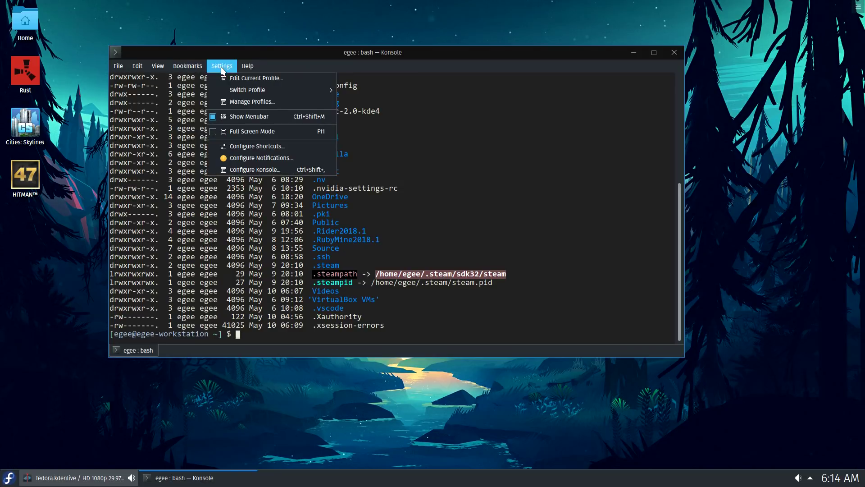
click(243, 79)
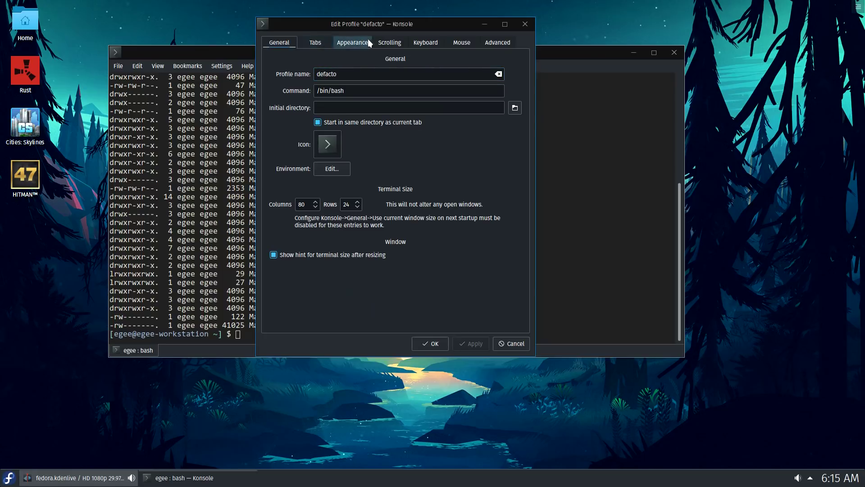
click(353, 41)
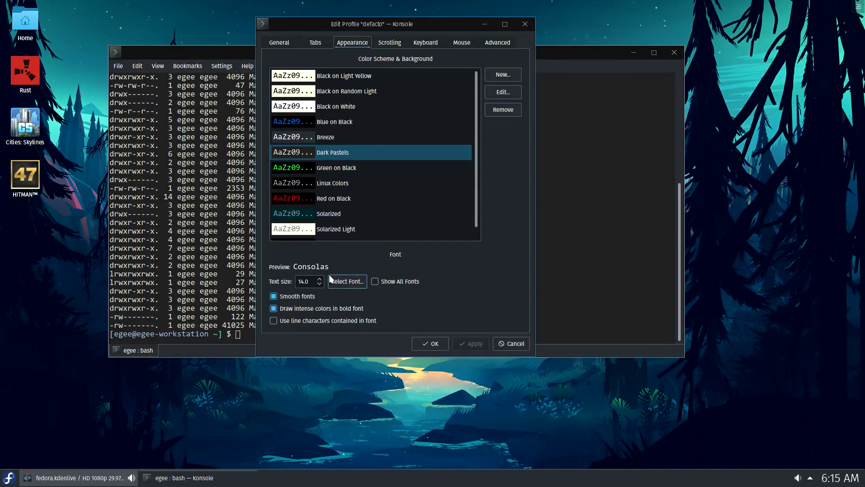
click(309, 281)
click(509, 346)
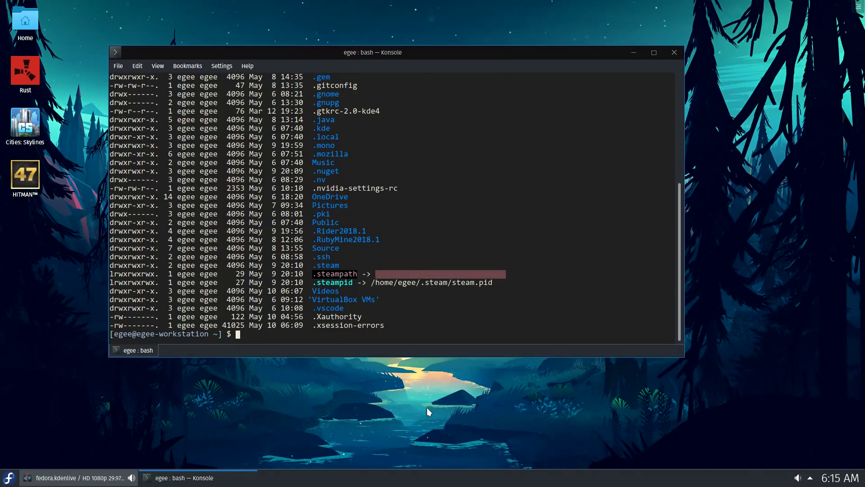
Launch Fedy and browse its Utilities, Apps and Tweaks lists
key(alt+space)
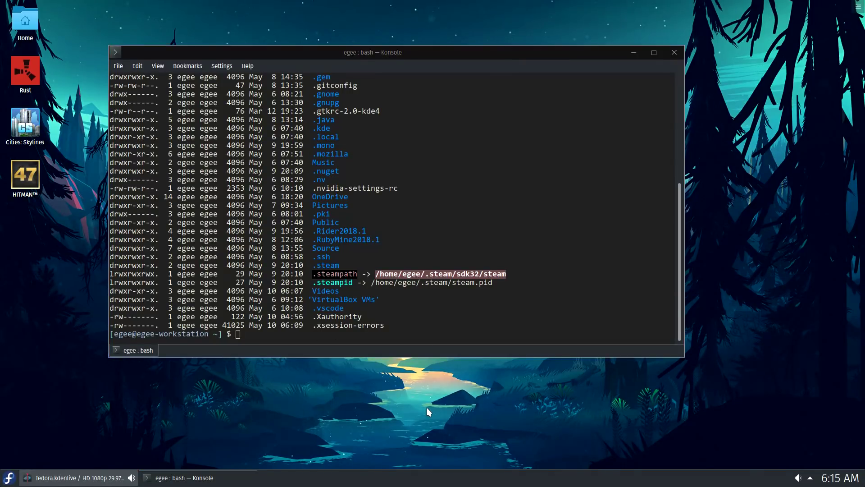
text(fedy)
key(Return)
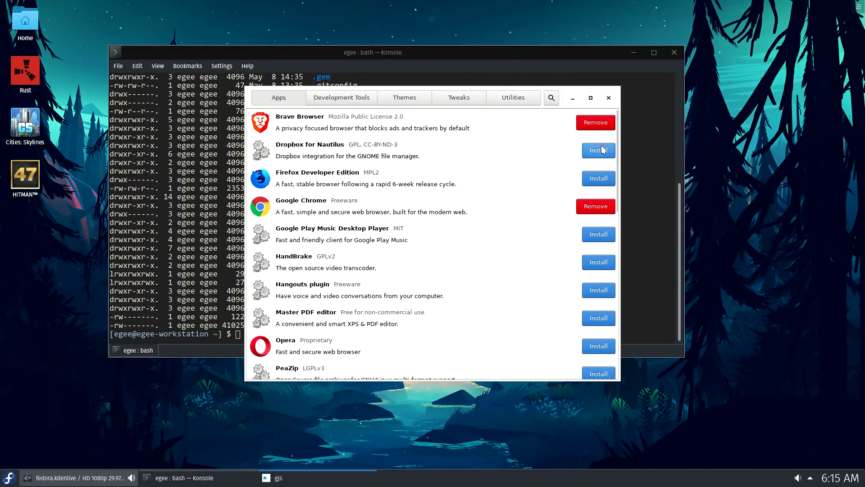
click(506, 100)
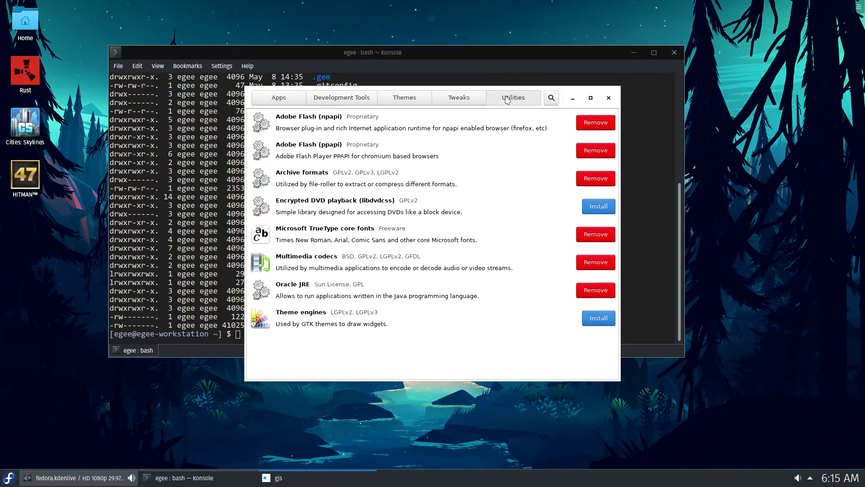
click(271, 103)
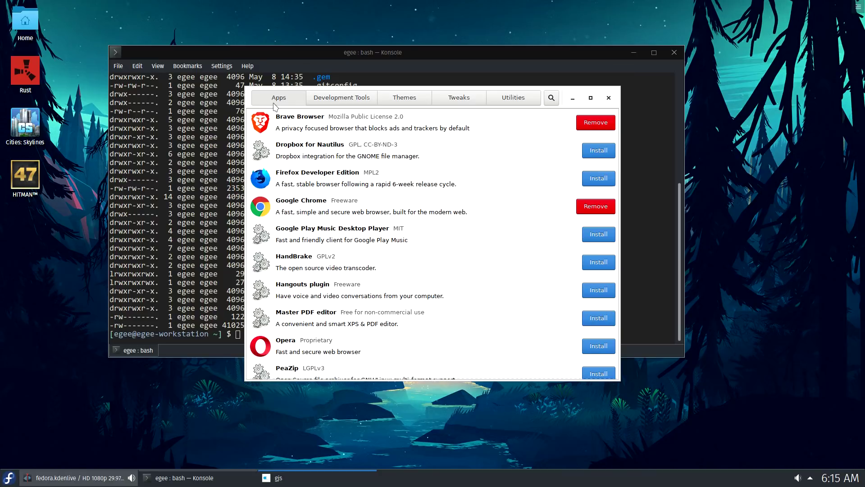
click(440, 101)
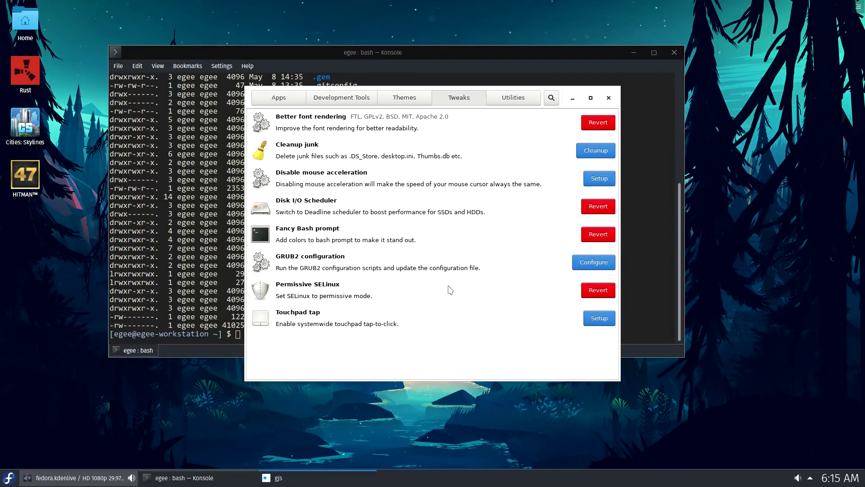
Close Fedy and exit the Konsole terminal
click(608, 97)
text(exit)
key(Return)
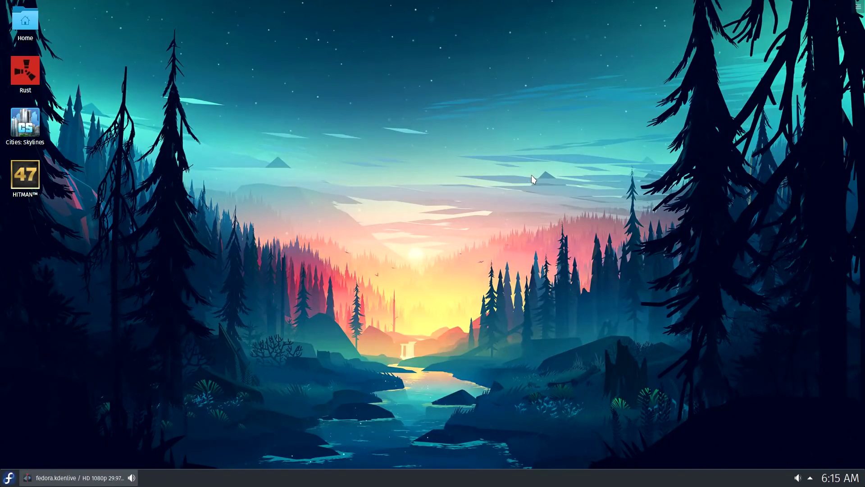
click(38, 24)
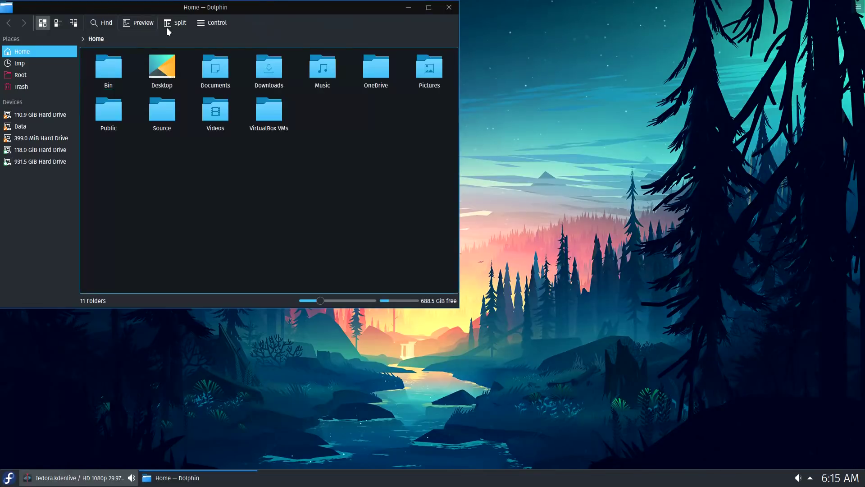
drag(277, 6, 450, 81)
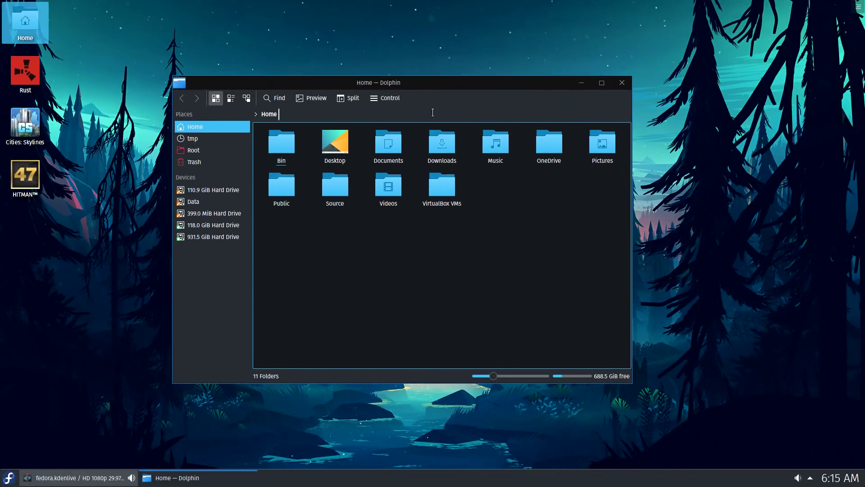
click(281, 143)
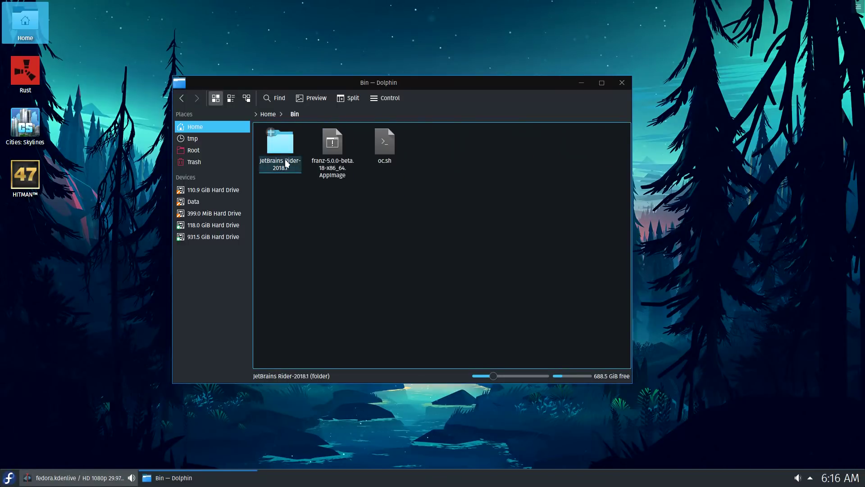
click(331, 177)
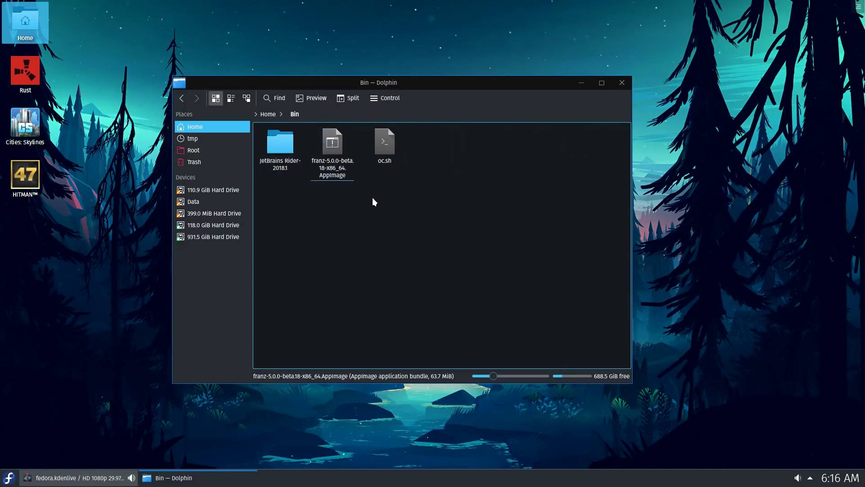
right_click(383, 148)
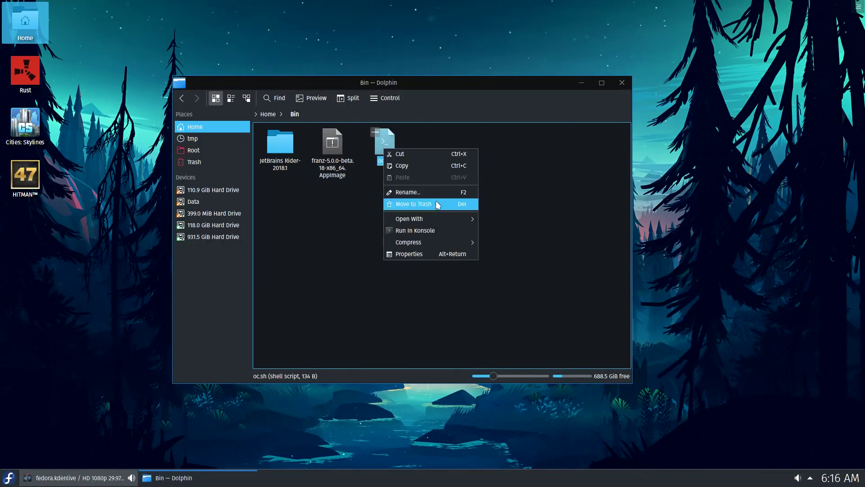
mouse_move(446, 219)
click(501, 220)
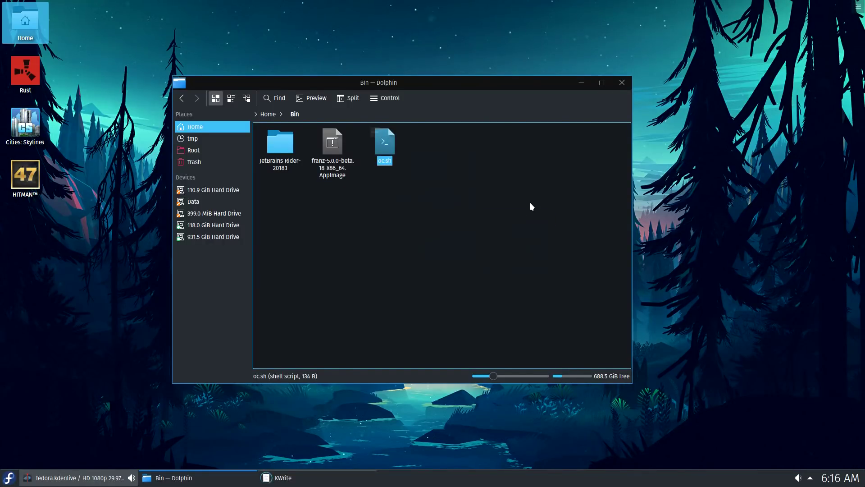
drag(653, 243, 326, 106)
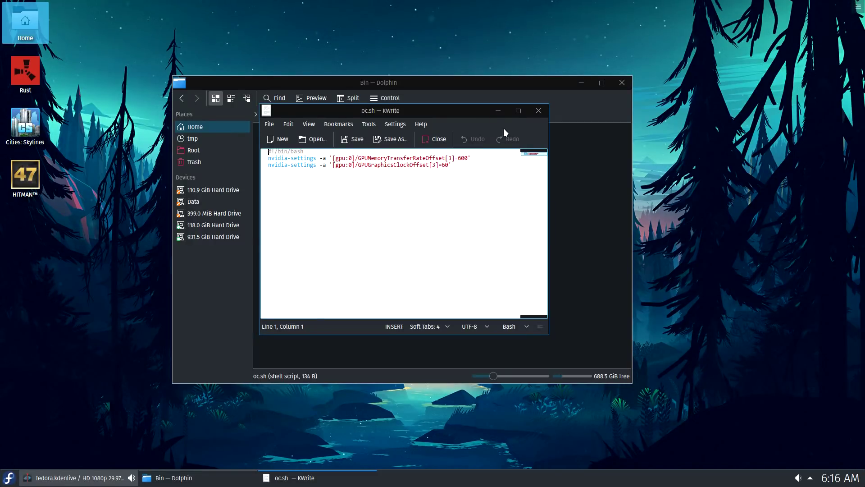
click(536, 113)
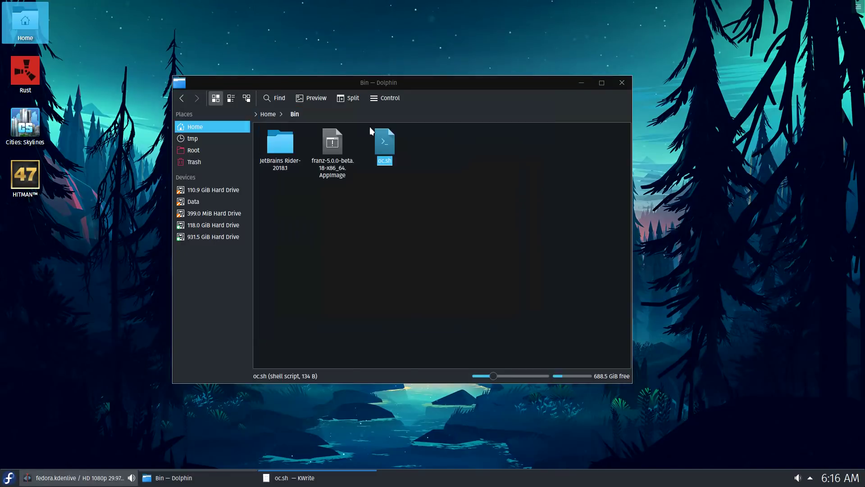
click(183, 100)
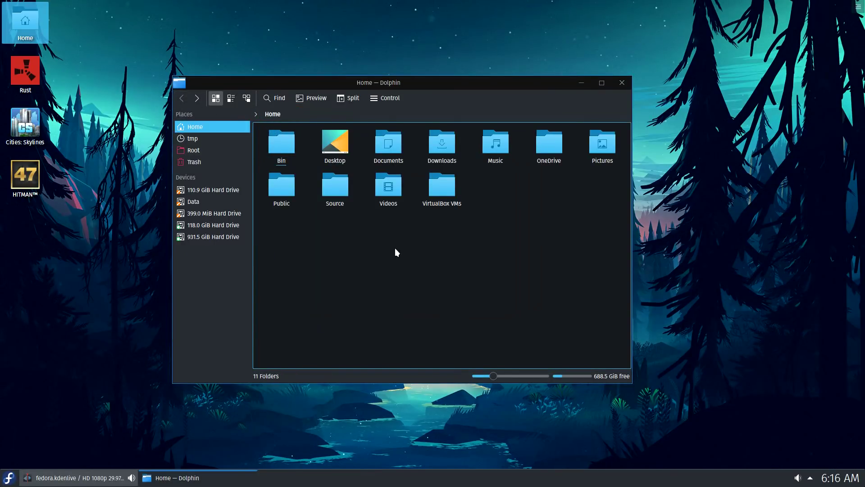
click(601, 147)
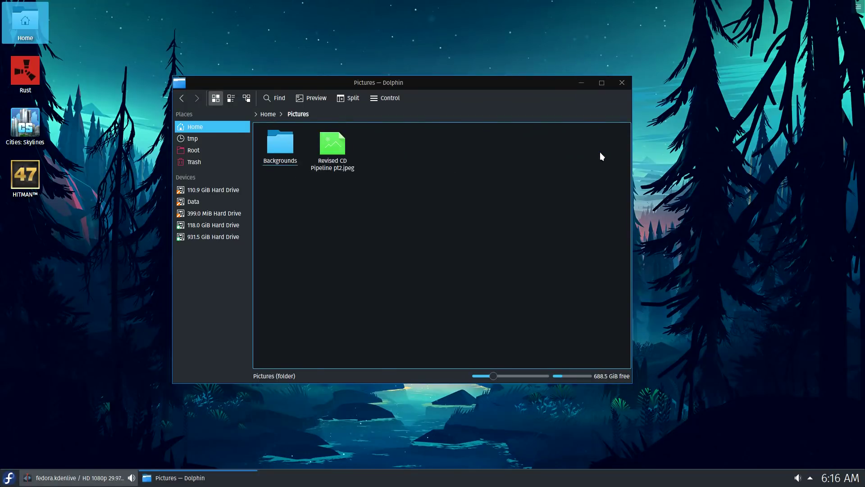
click(283, 159)
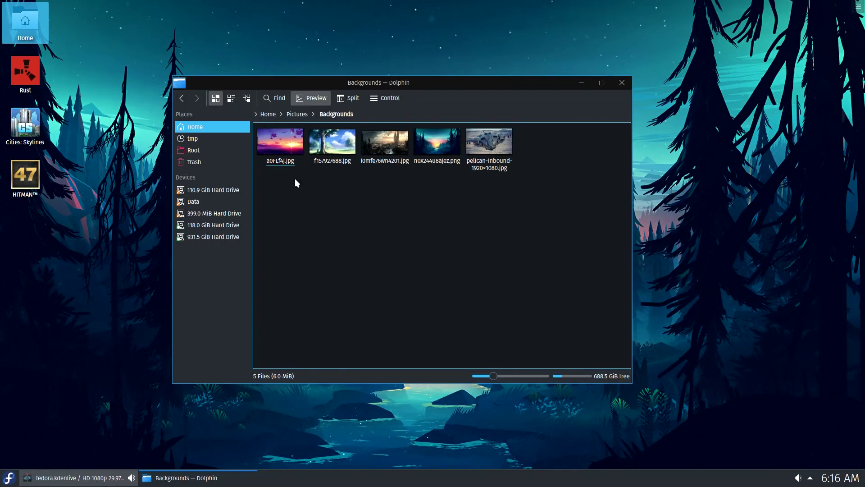
click(188, 126)
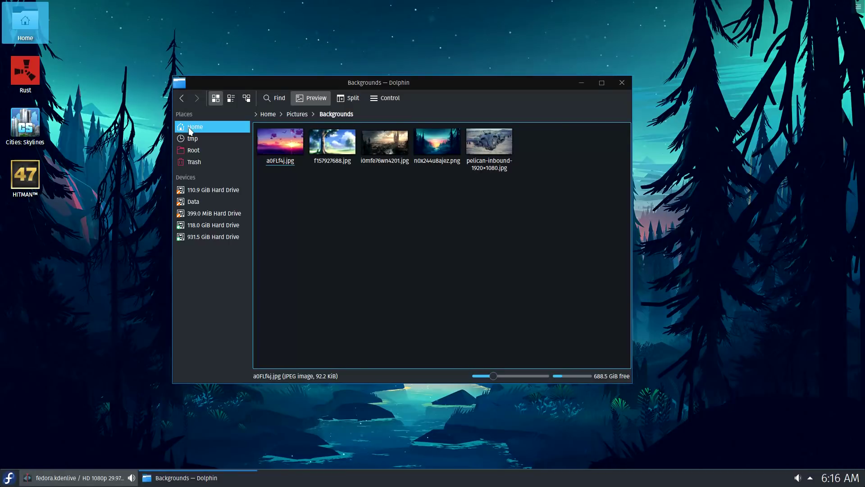
click(355, 302)
Close the file manager window and dismiss the application launcher
key(ctrl+q)
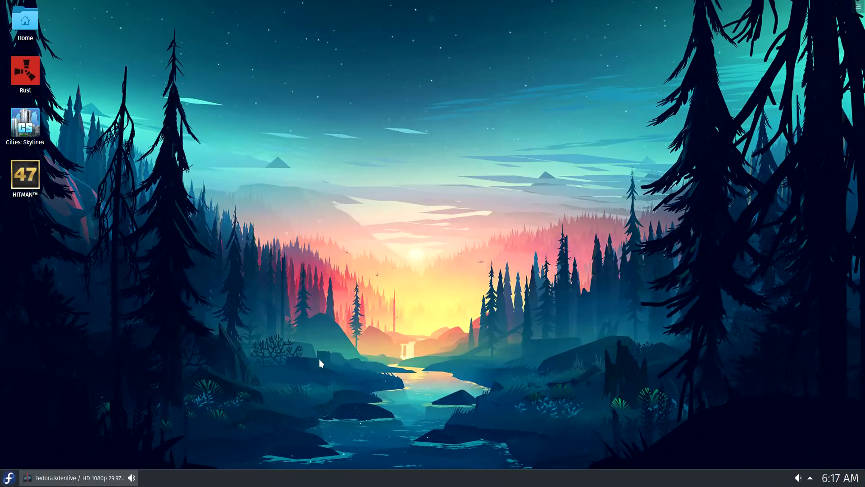
click(9, 477)
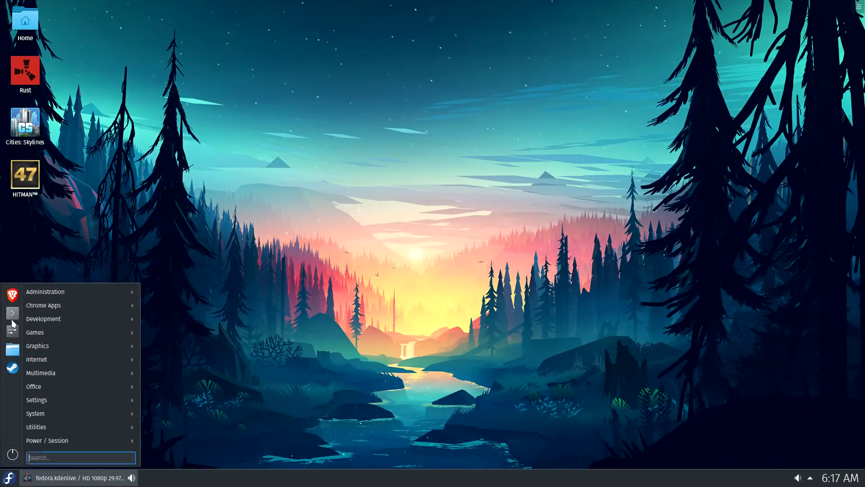
key(Escape)
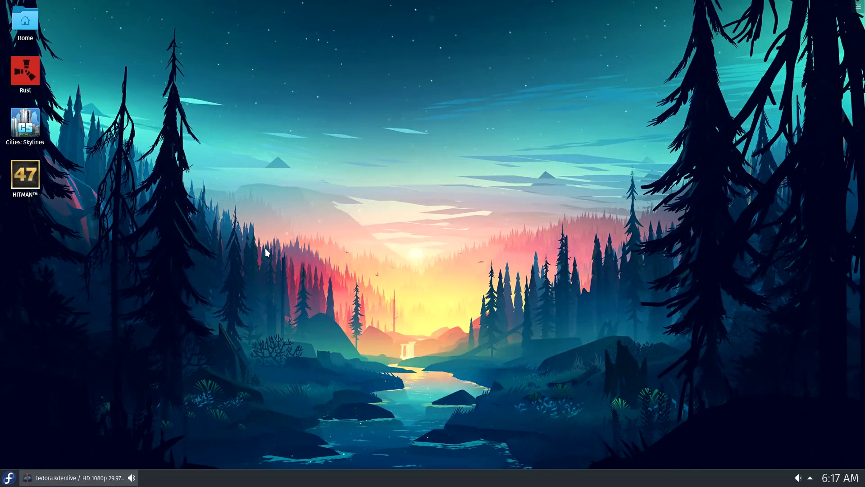
Show the Fonts page (Fira Sans 10, Consolas 10), enlarging and repositioning the window
drag(354, 19, 304, 42)
click(198, 135)
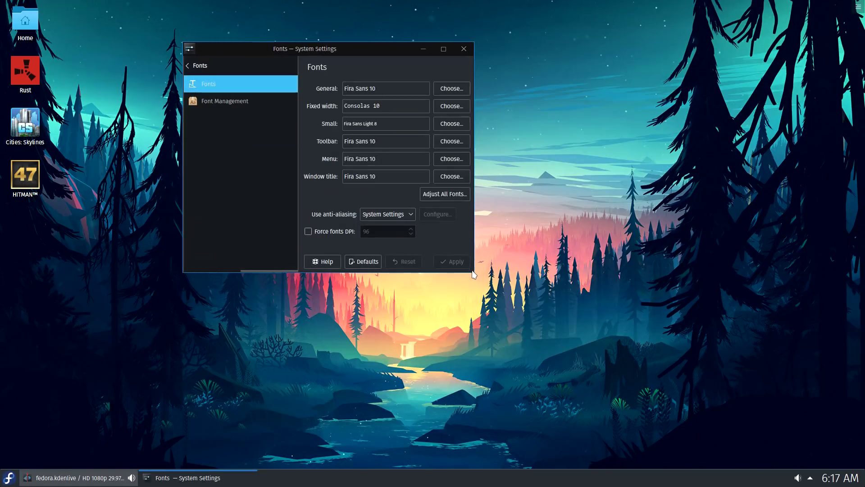
drag(476, 276, 783, 411)
drag(536, 52, 417, 30)
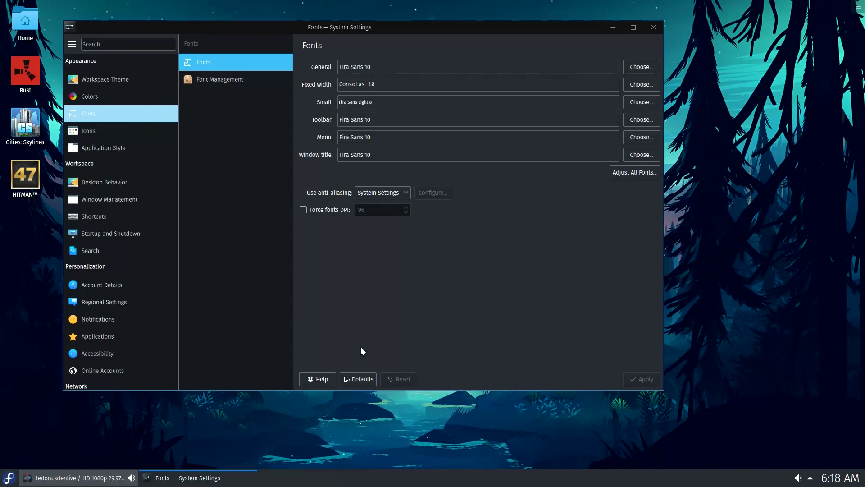
key(super)
Run dnf search fira in Konsole and select the mozilla-fira-sans-fonts package name
text(konsole)
key(Return)
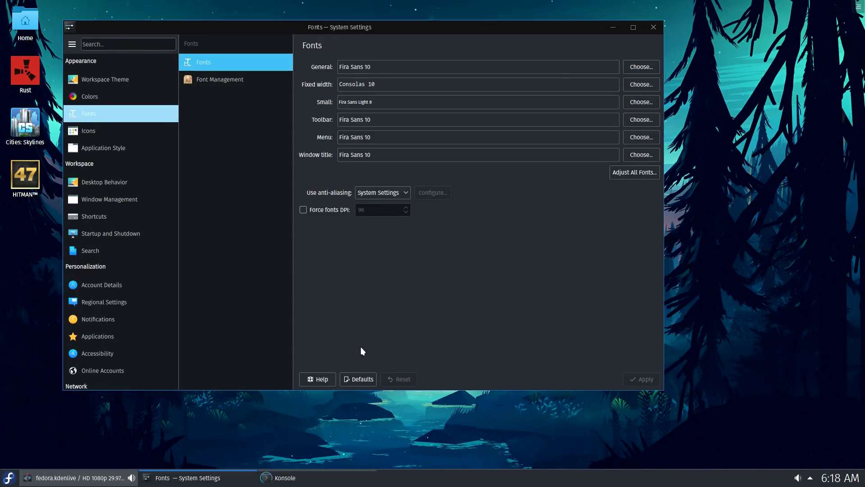
text(dnf search)
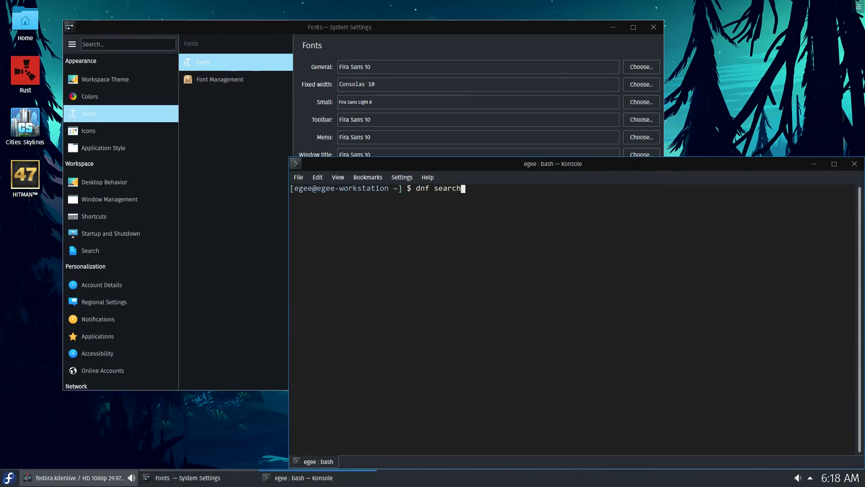
text( fira)
key(Return)
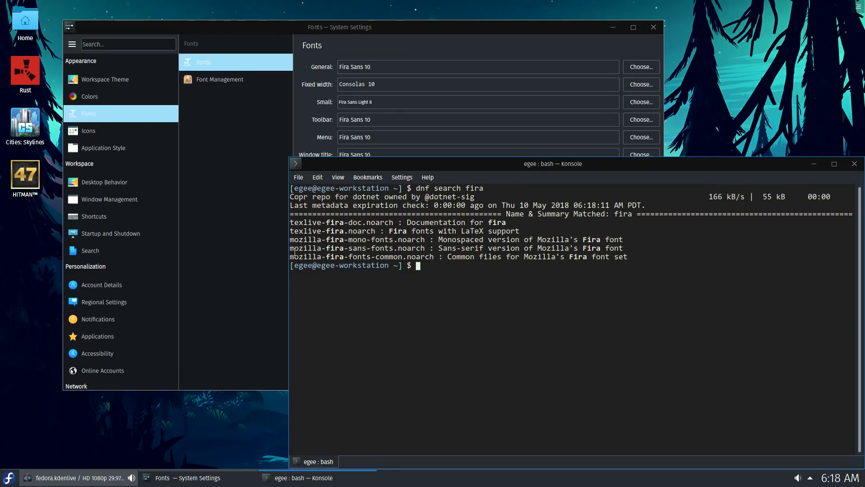
drag(290, 249, 398, 248)
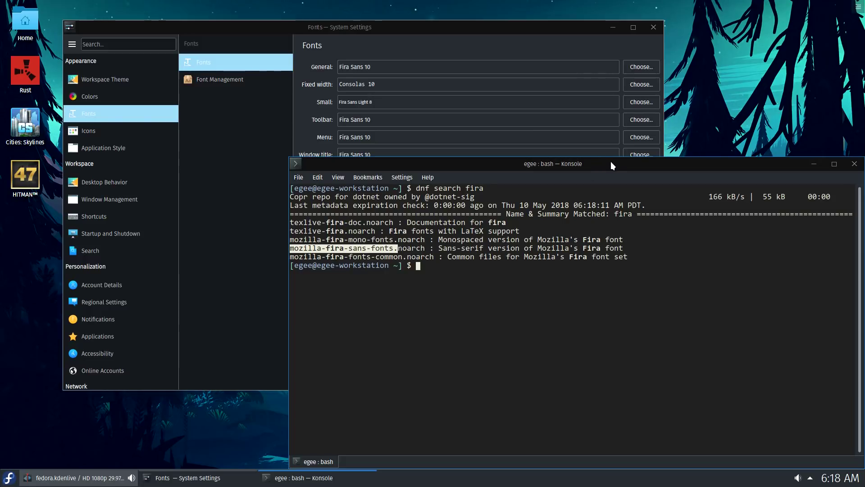